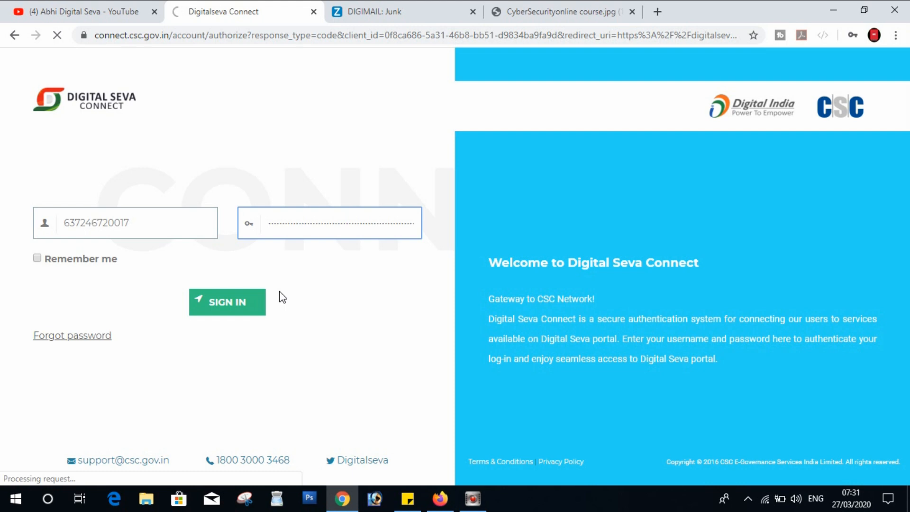
Step: Load digitalseva.csc.gov.in/dashboard, log in, and close the leftover Digitalseva Connect tab
left_click(565, 7)
left_click(516, 37)
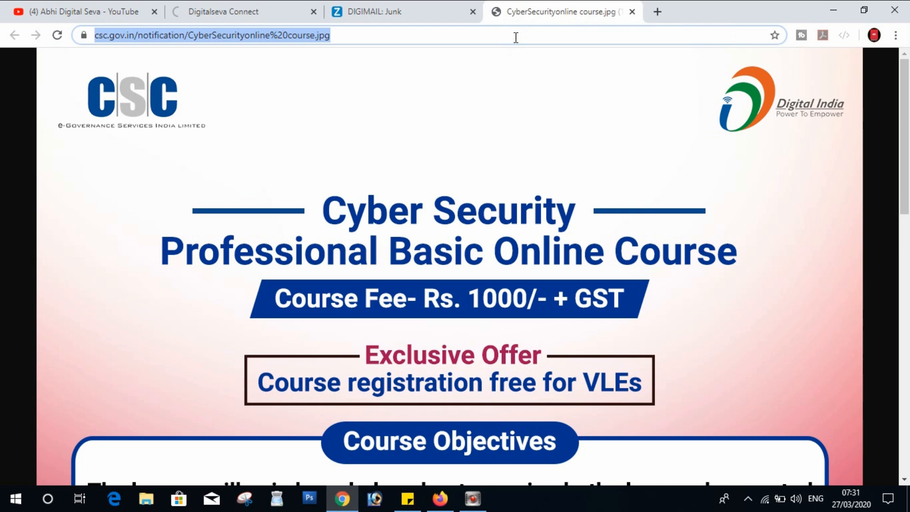
type("digitalseva.csc.gov.in/dashboard")
key("Return")
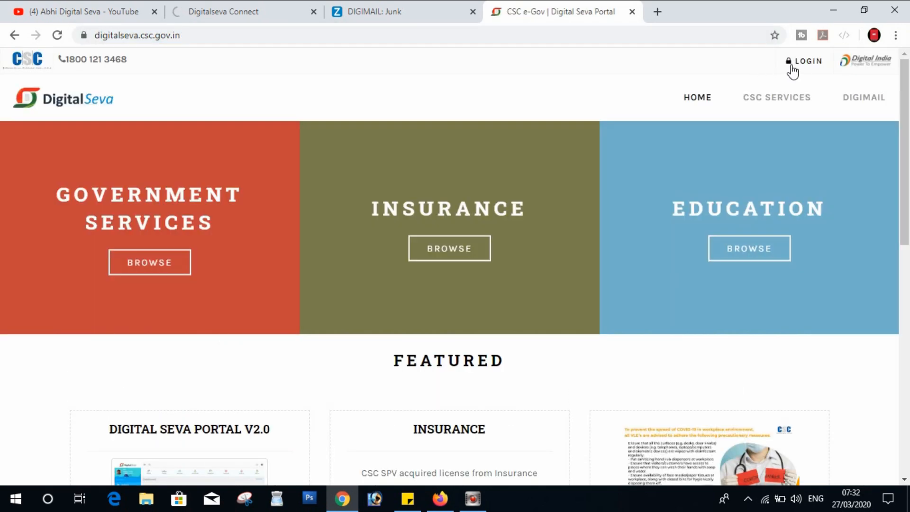
left_click(801, 63)
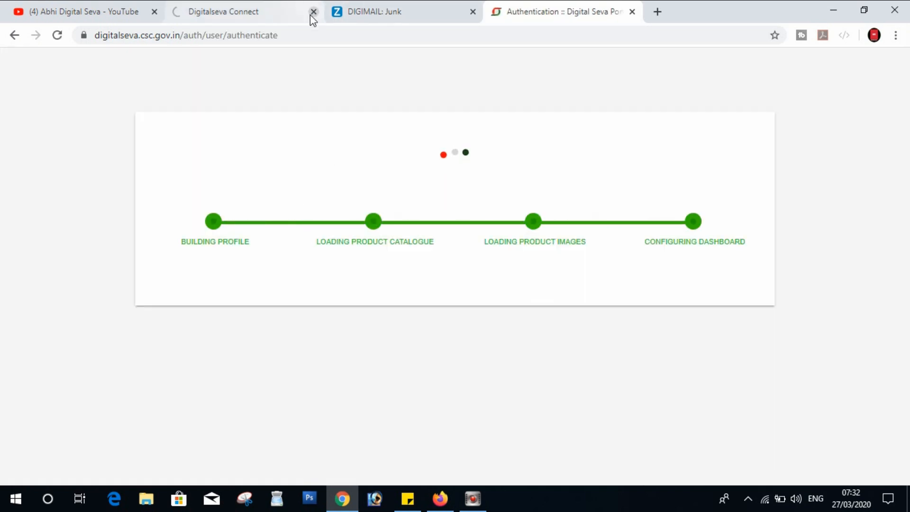
left_click(312, 13)
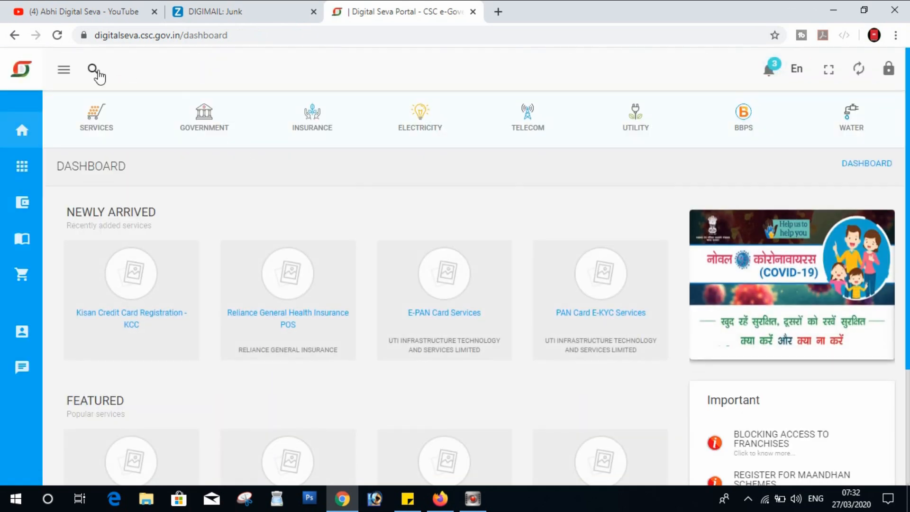
Step: Search the Digital Seva services for 'cyber'
left_click(97, 71)
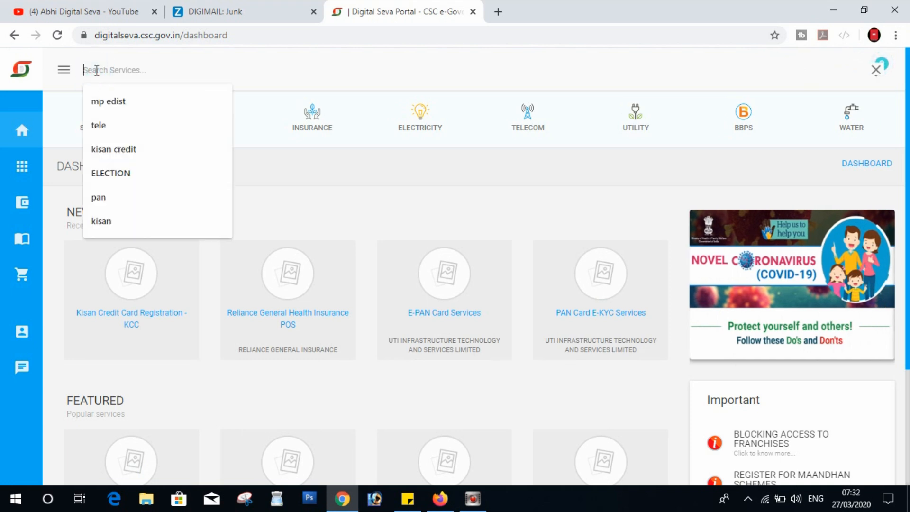
type("c")
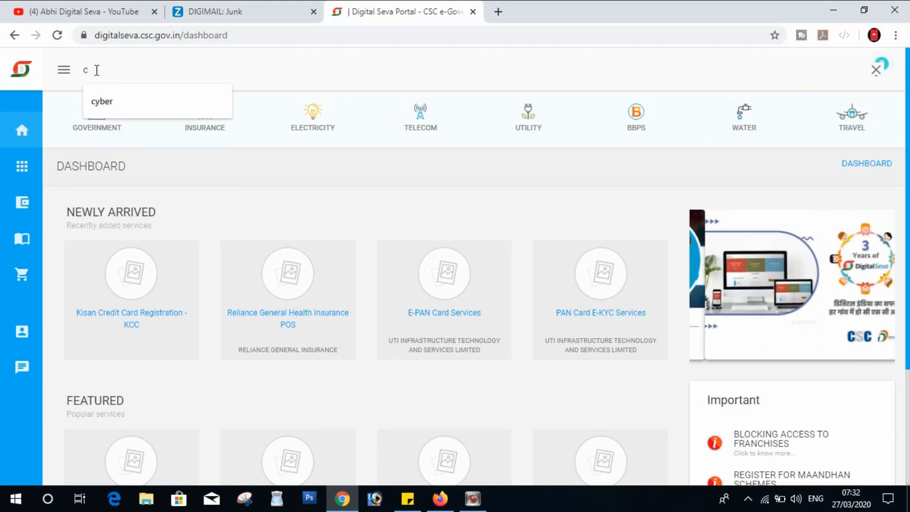
type("yber")
key("Return")
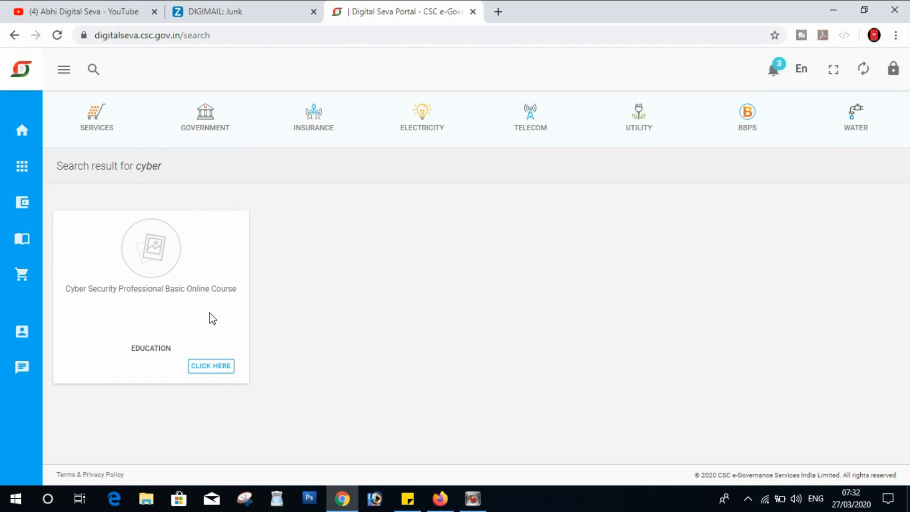
Step: Open the Cyber Security course service and authorize CSC Academy via Digital Seva
left_click(218, 366)
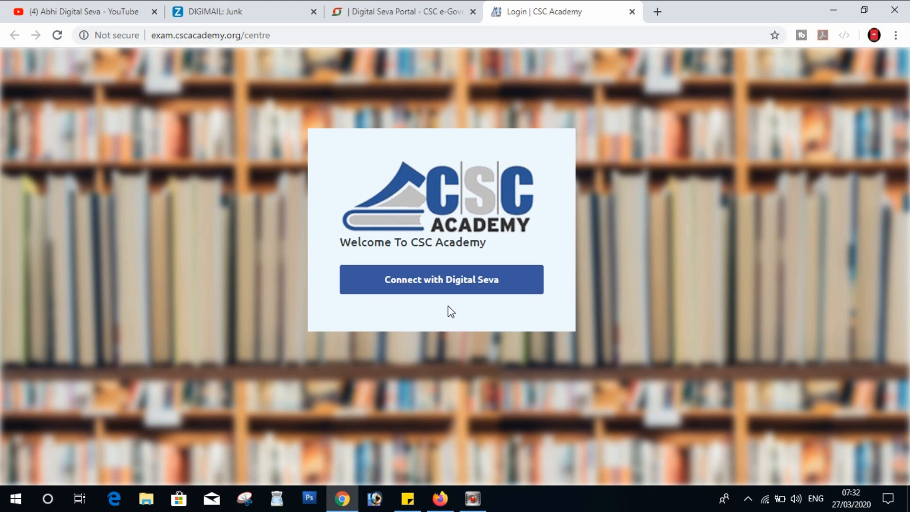
left_click(441, 282)
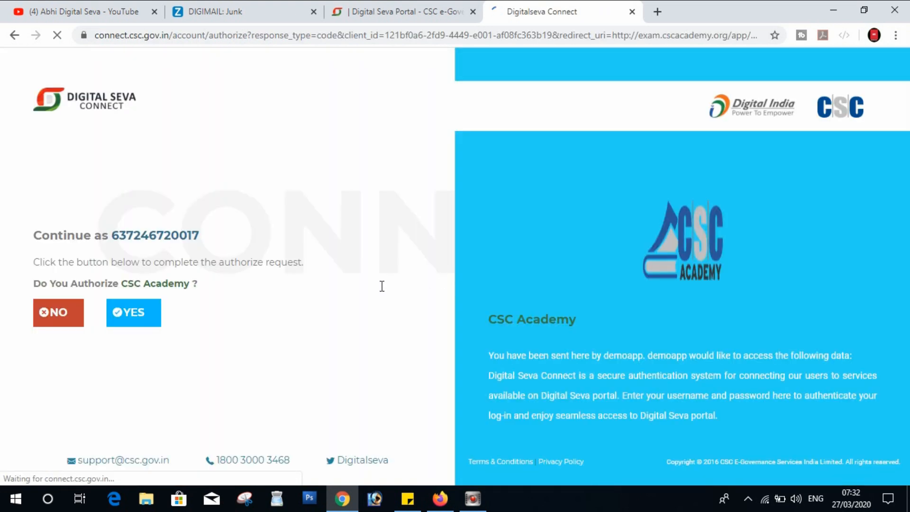
left_click(142, 321)
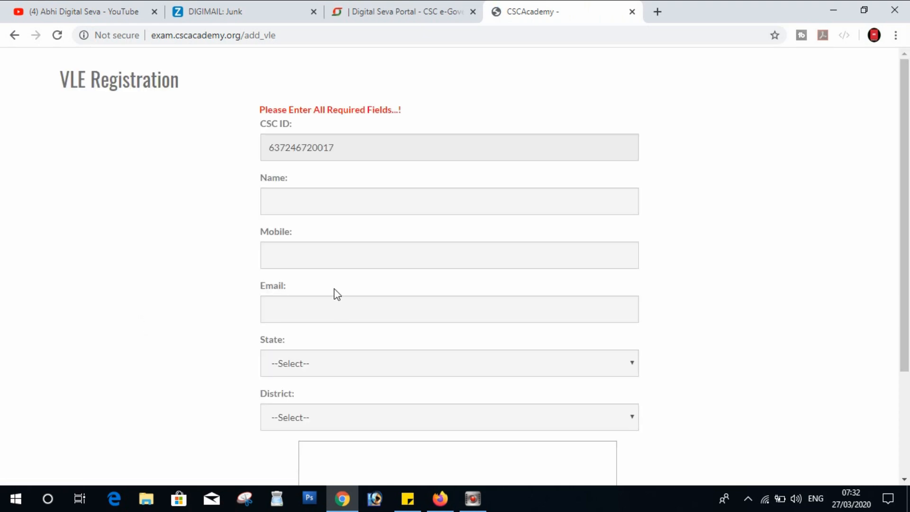
Step: Enter the applicant's name, mobile number and Gmail e-mail address in the registration form
left_click(303, 202)
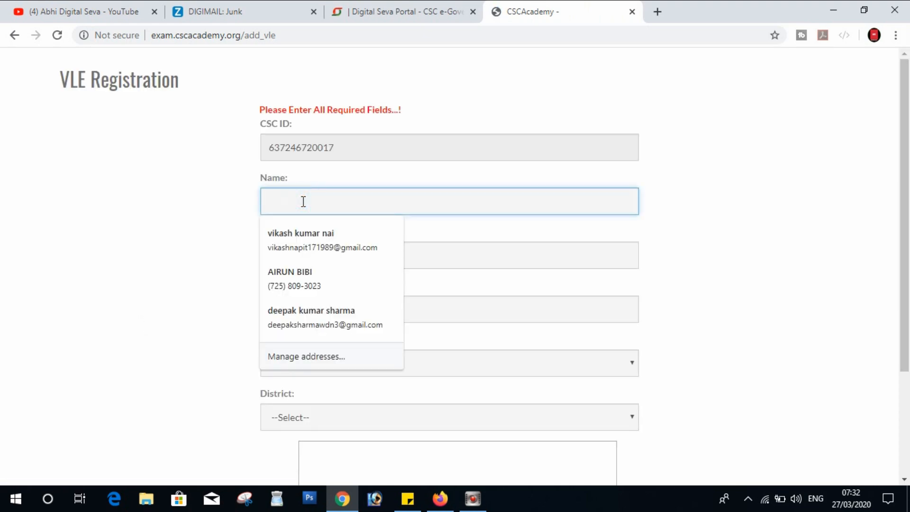
left_click(524, 110)
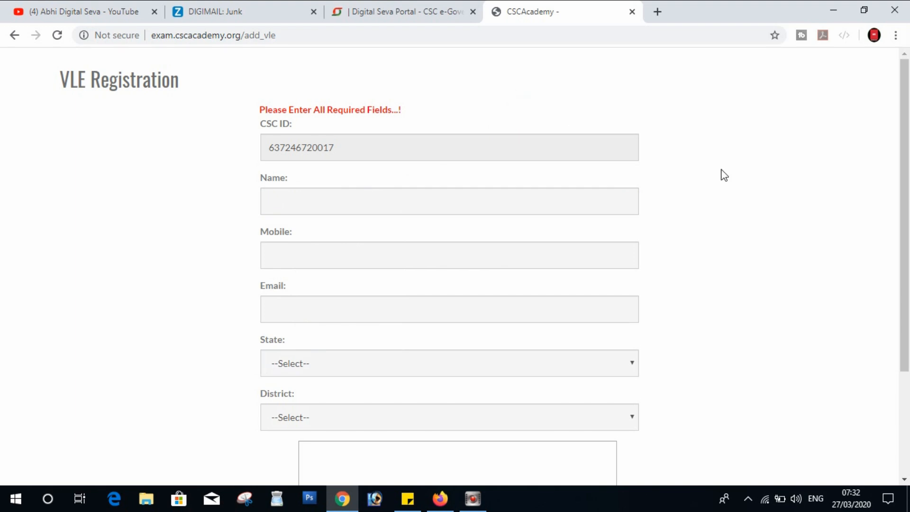
scroll(721, 170, "down", 3)
scroll(721, 170, "up", 3)
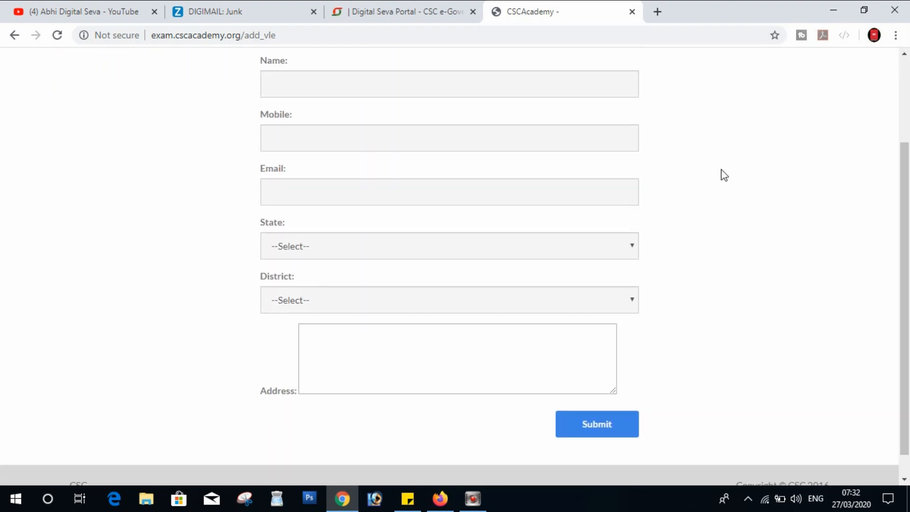
left_click(353, 206)
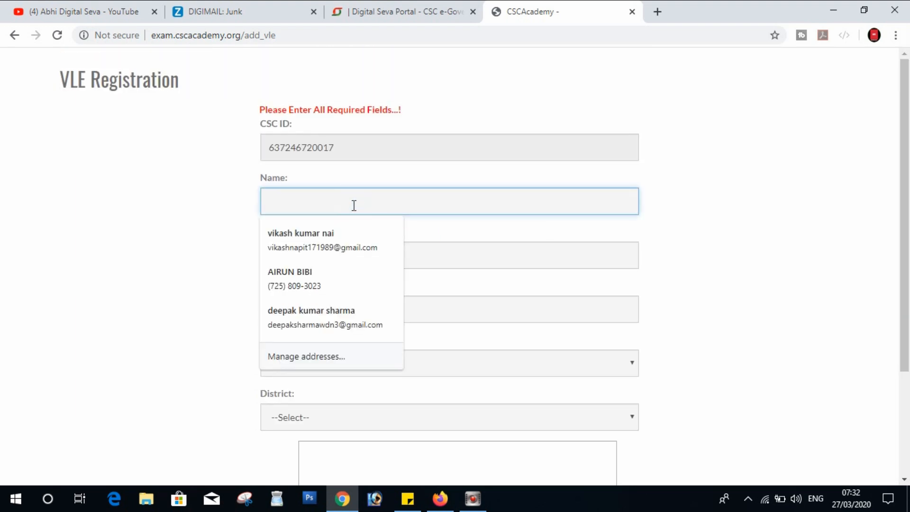
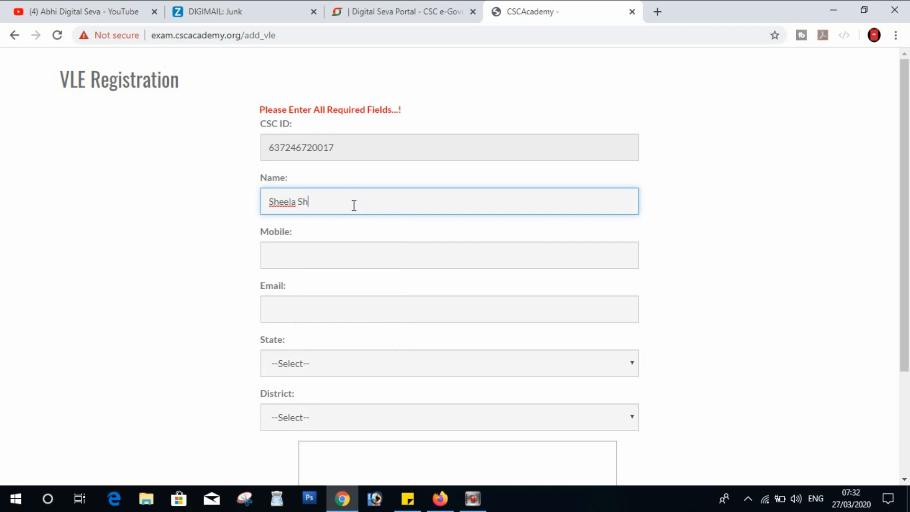
key("Tab")
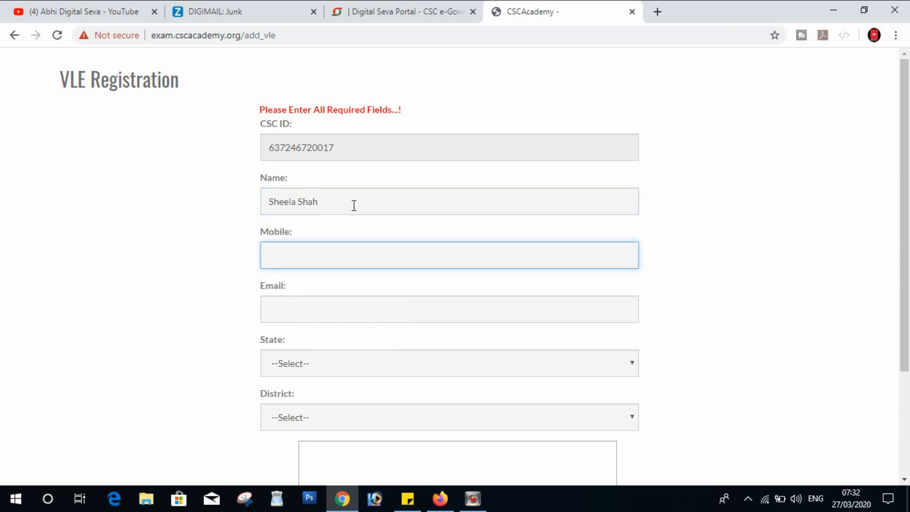
key("Tab")
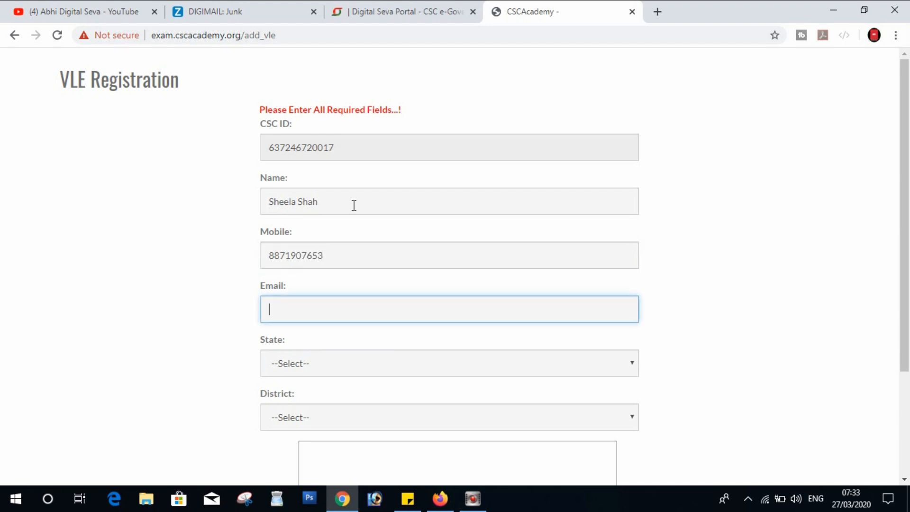
key("Tab")
key("shift+Tab")
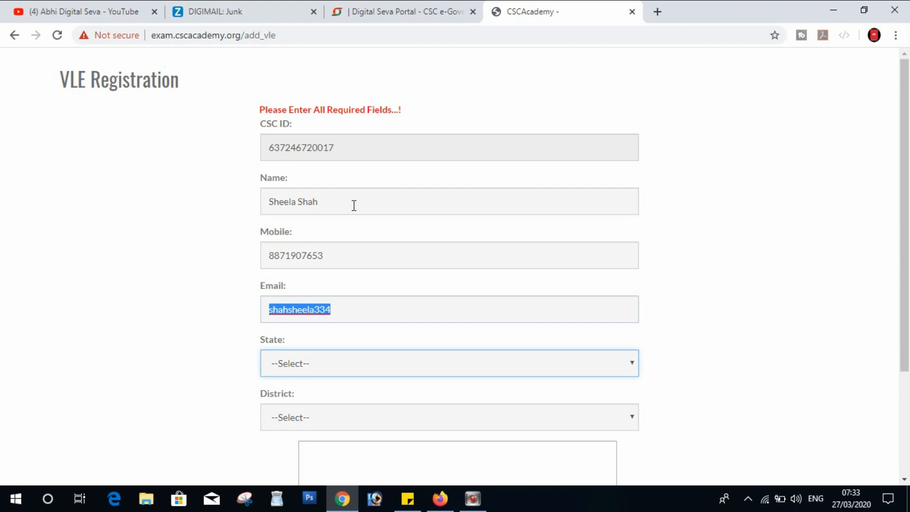
key("End")
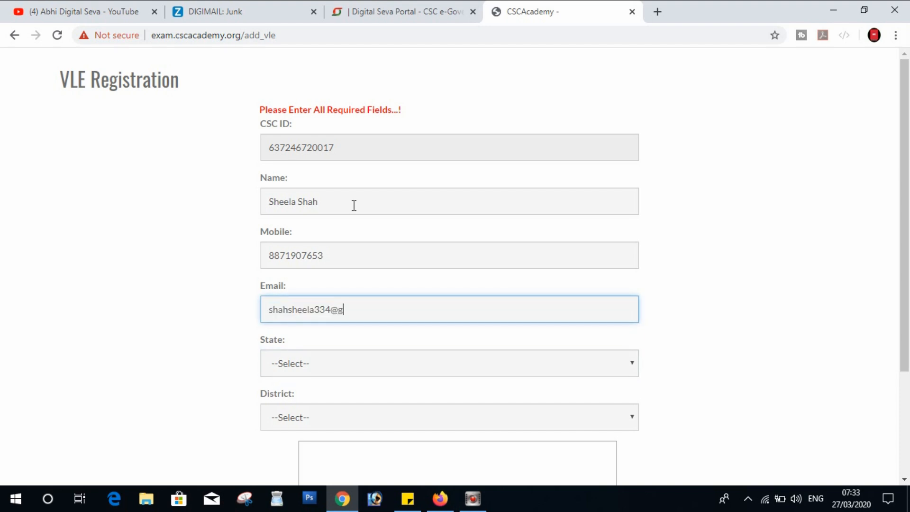
Step: Choose Madhya Pradesh and Singrauli, enter the postal address, and submit the form
key("Tab")
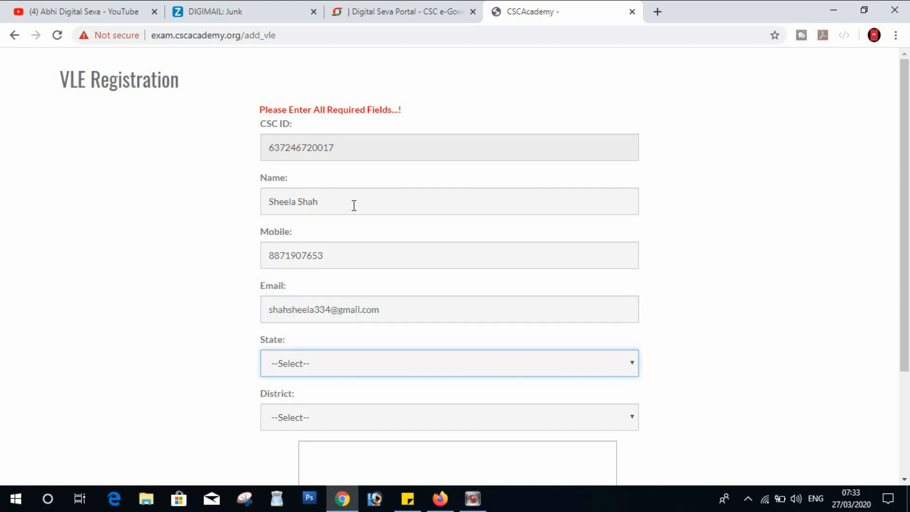
key("m")
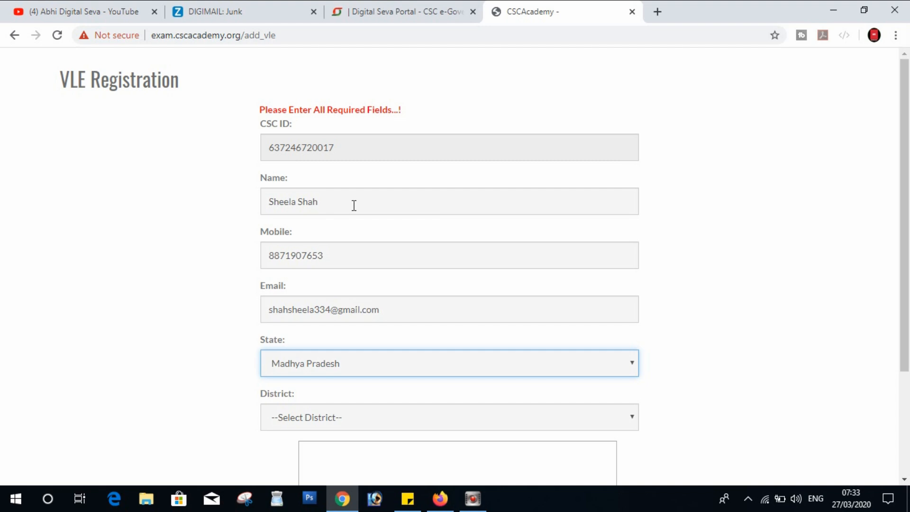
key("Tab")
key("s")
key("i")
key("n")
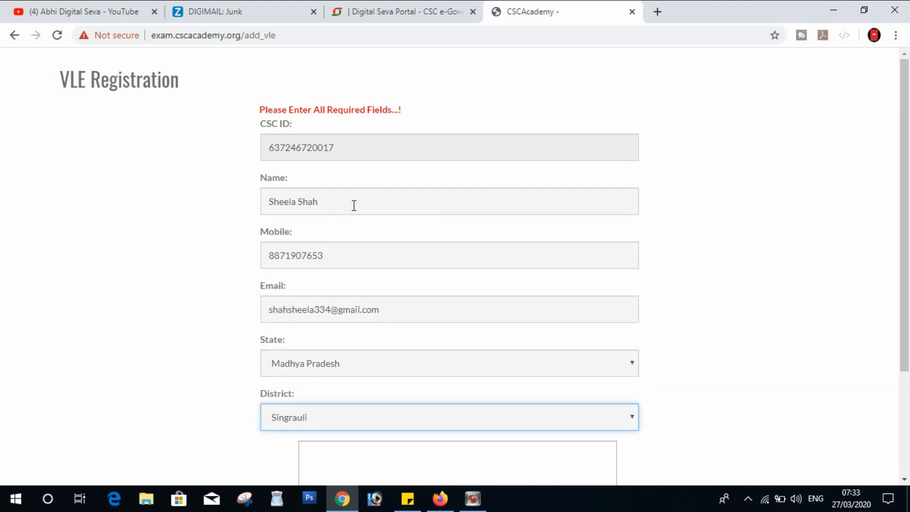
key("Tab")
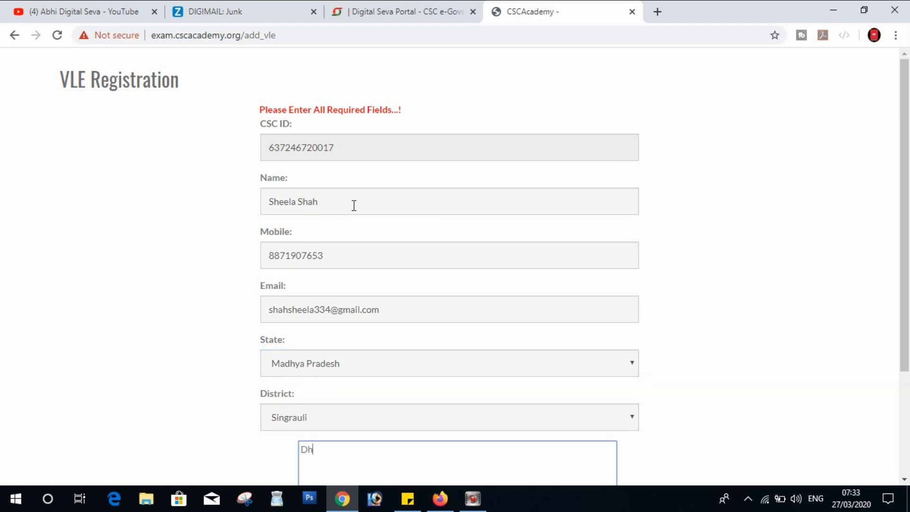
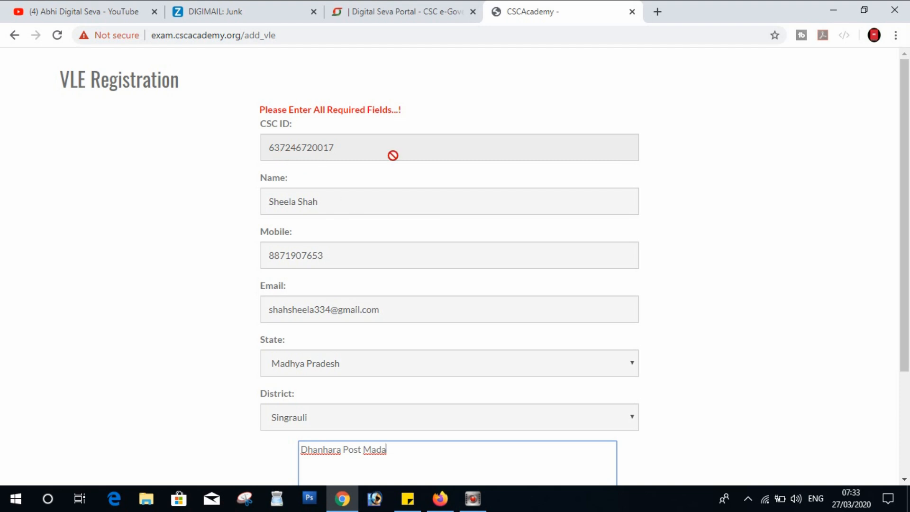
left_click_drag(909, 225, 909, 298)
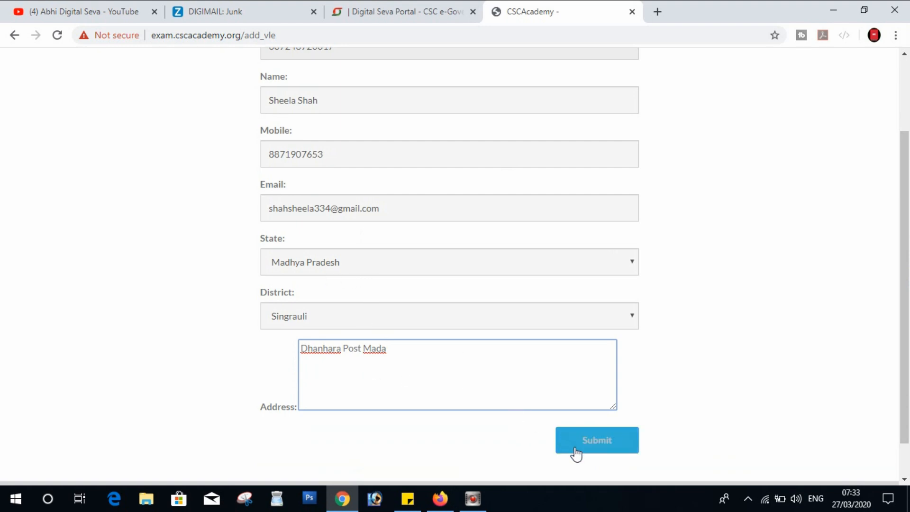
left_click(593, 445)
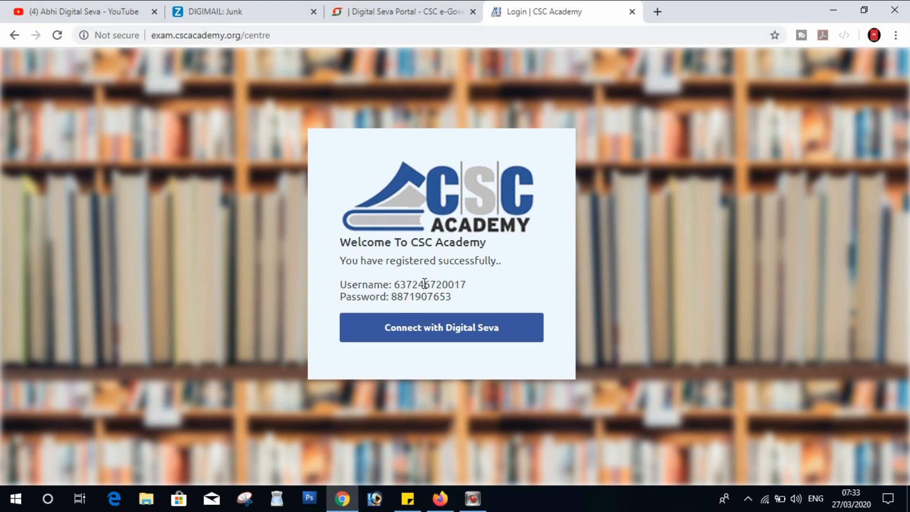
Step: Snip the registration confirmation box, save it as 0000, and close Snipping Tool
left_click(245, 498)
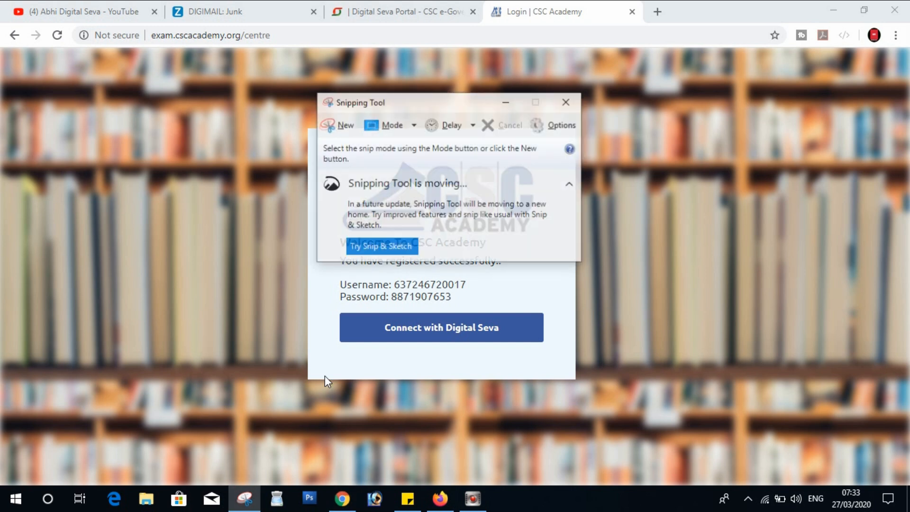
left_click(335, 121)
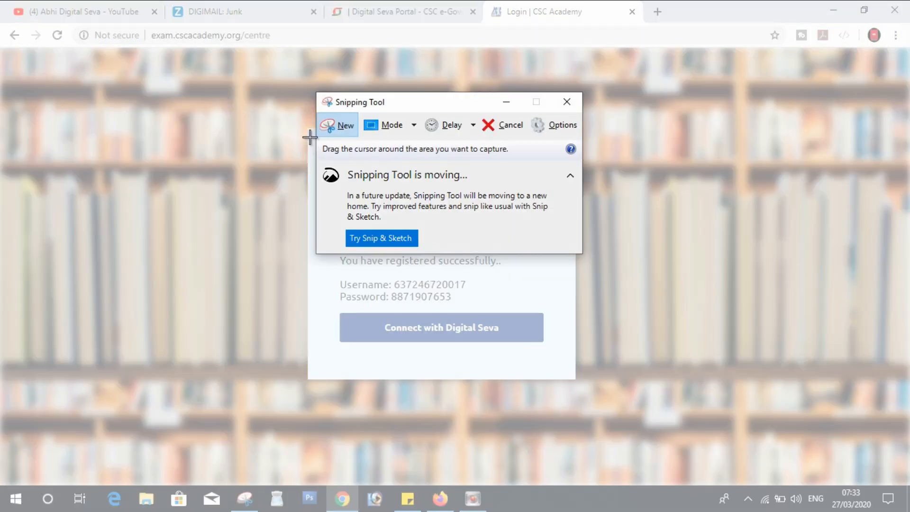
left_click_drag(306, 129, 581, 379)
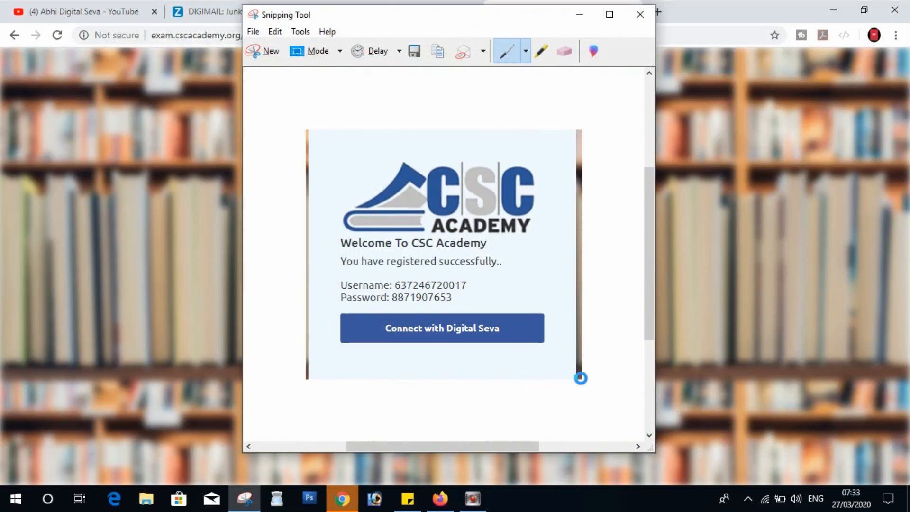
key("ctrl+s")
type("0000")
key("Return")
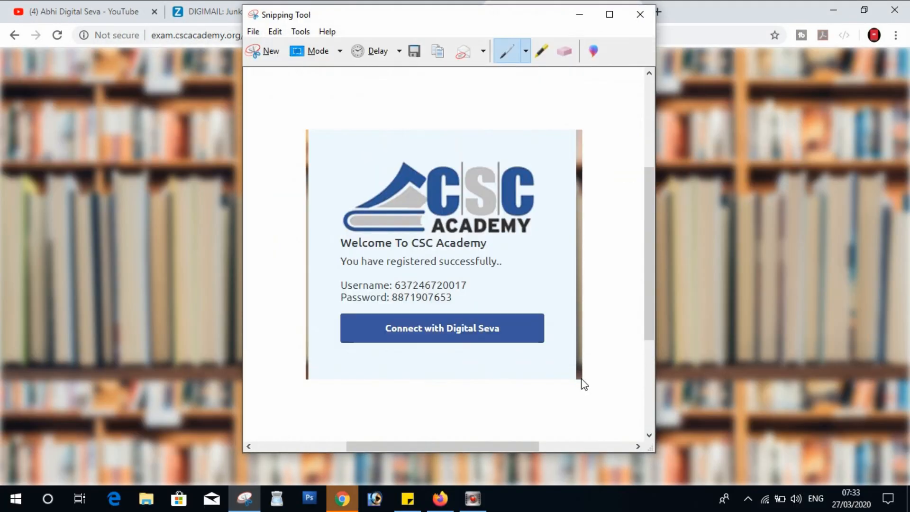
left_click(640, 19)
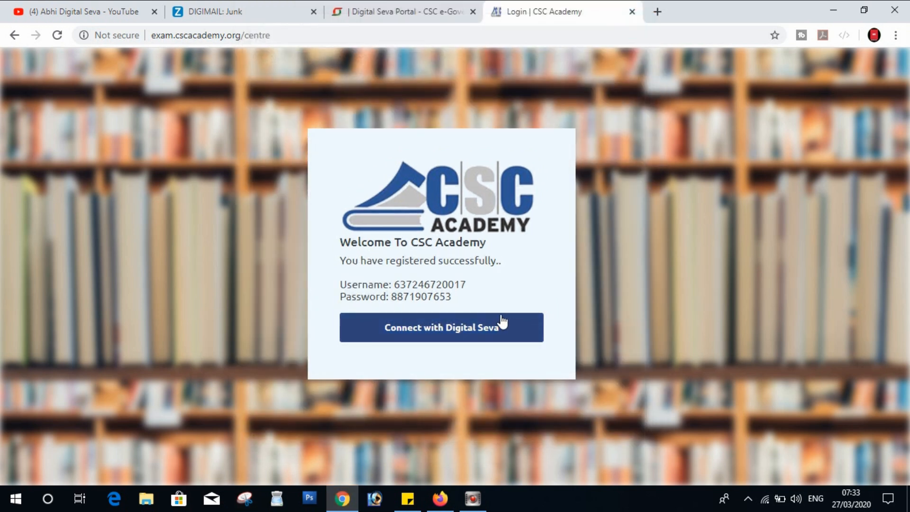
Step: Log in via Digital Seva, dismiss the offer popup, and open Cyber Security > Add New Student
left_click(492, 329)
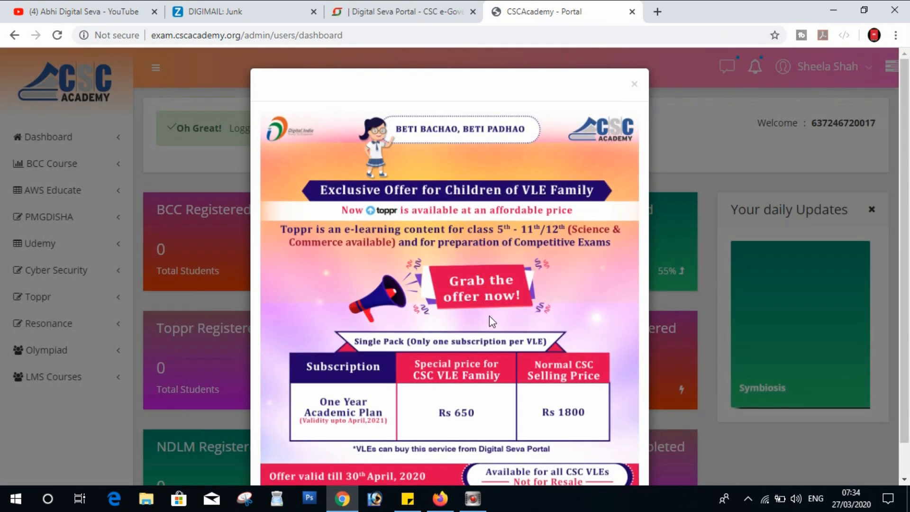
left_click(777, 157)
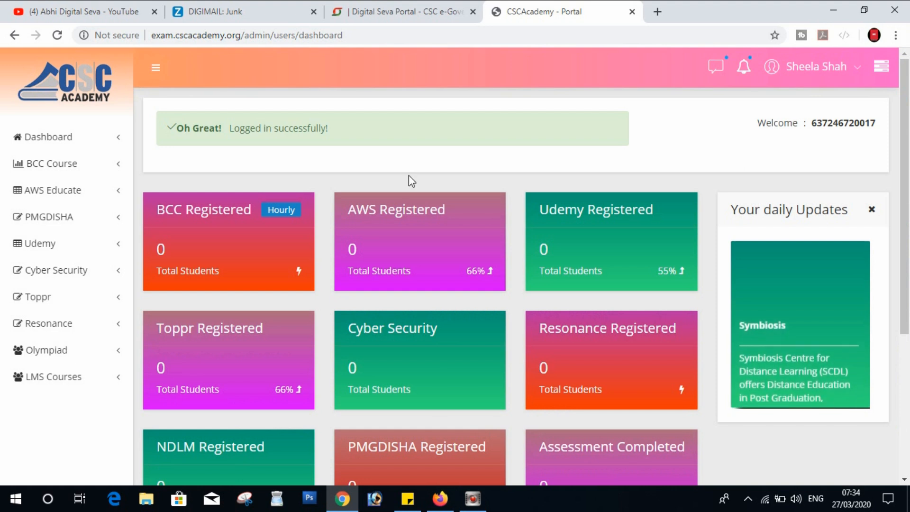
left_click(74, 166)
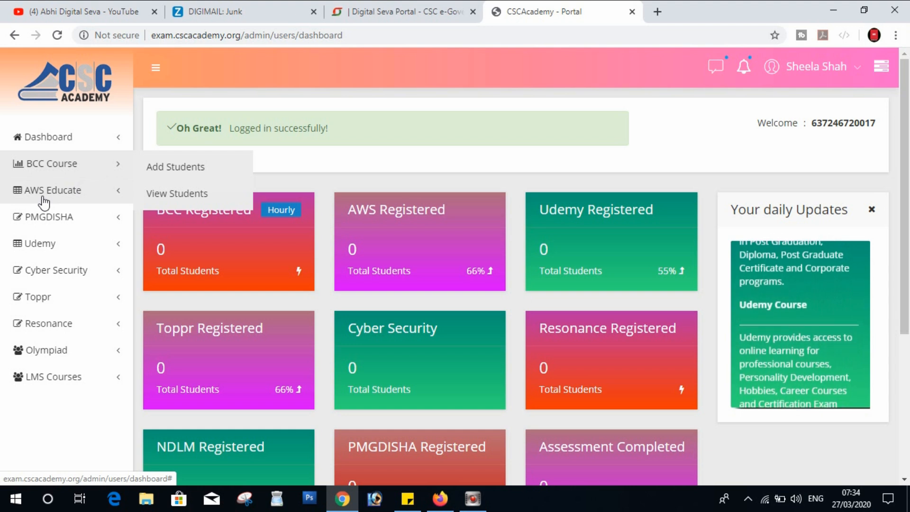
left_click(87, 228)
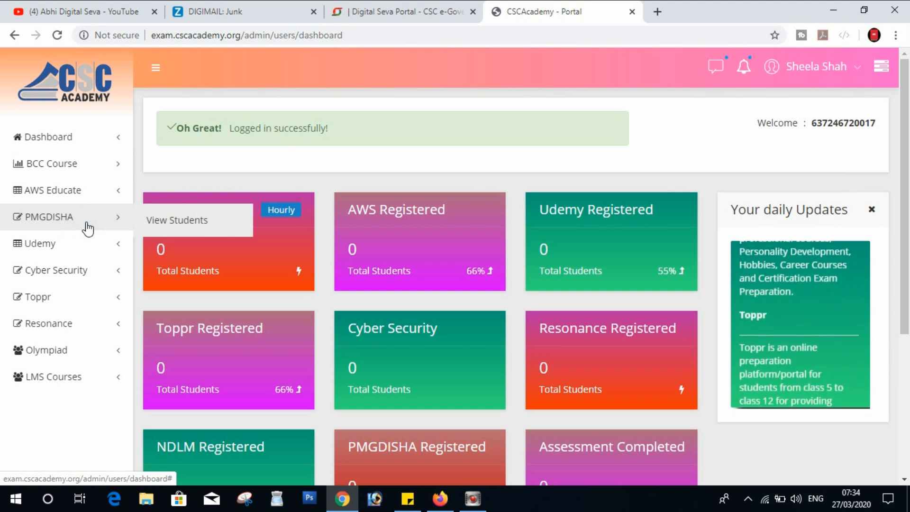
left_click(70, 280)
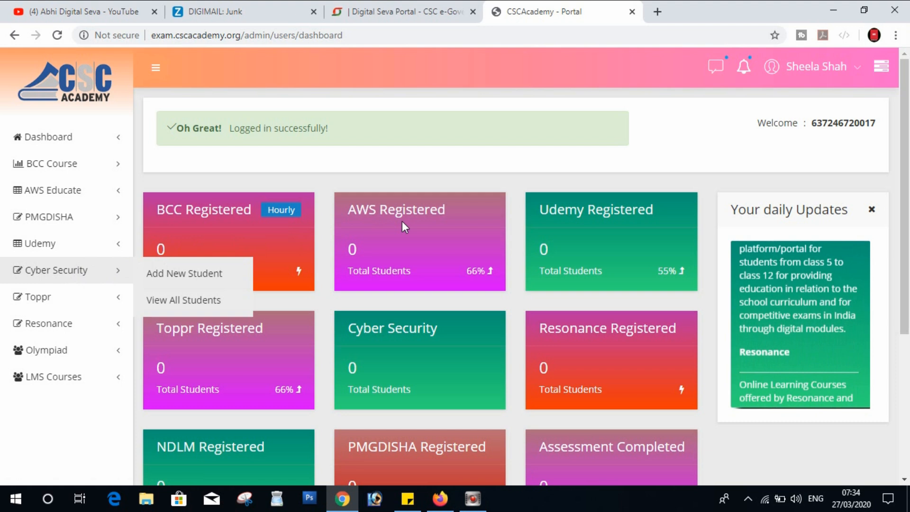
triple_click(380, 327)
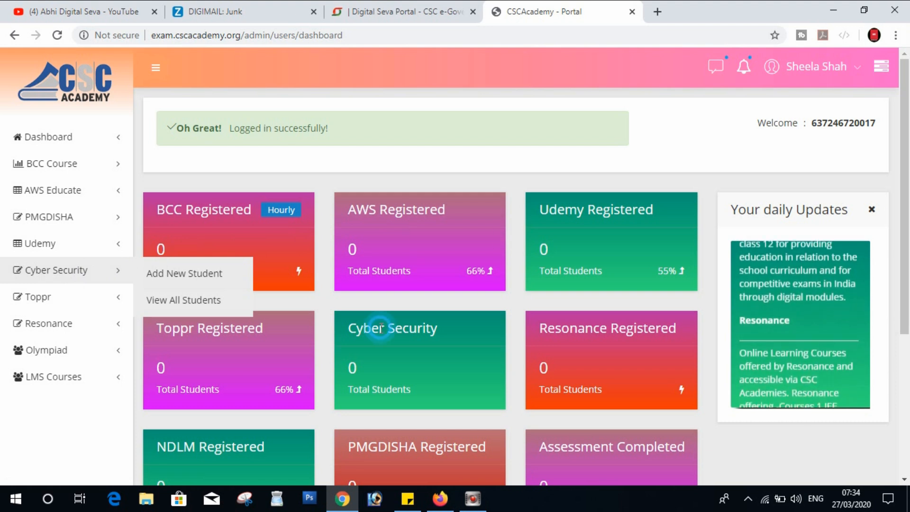
left_click(64, 273)
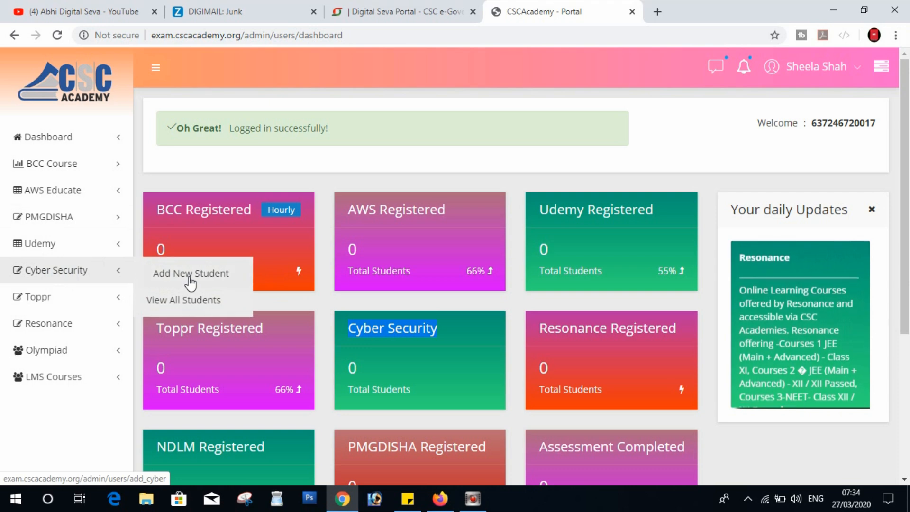
left_click(190, 278)
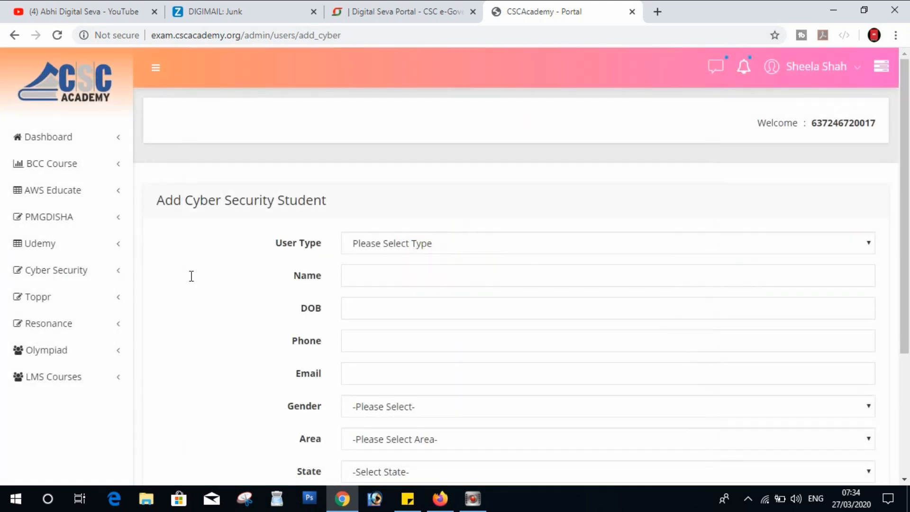
Step: Set User Type to VLE and enter the student's name and date of birth
left_click(502, 242)
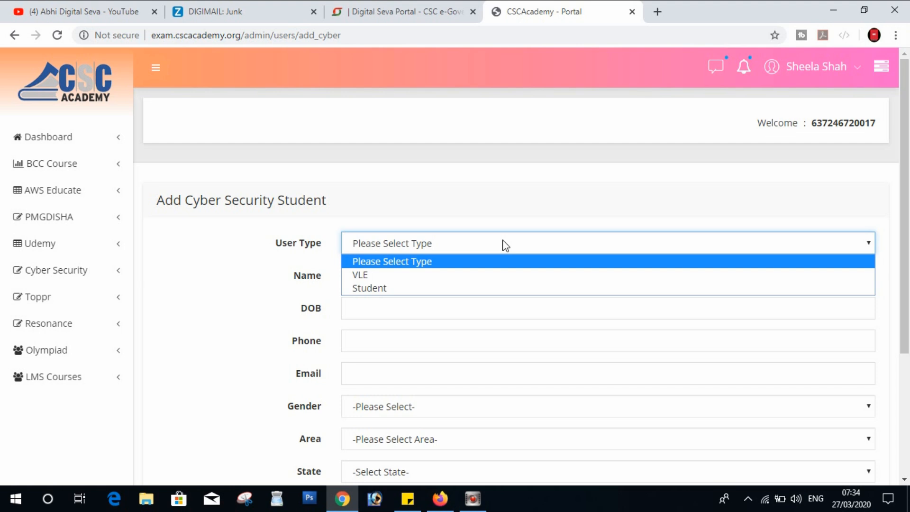
key("Down")
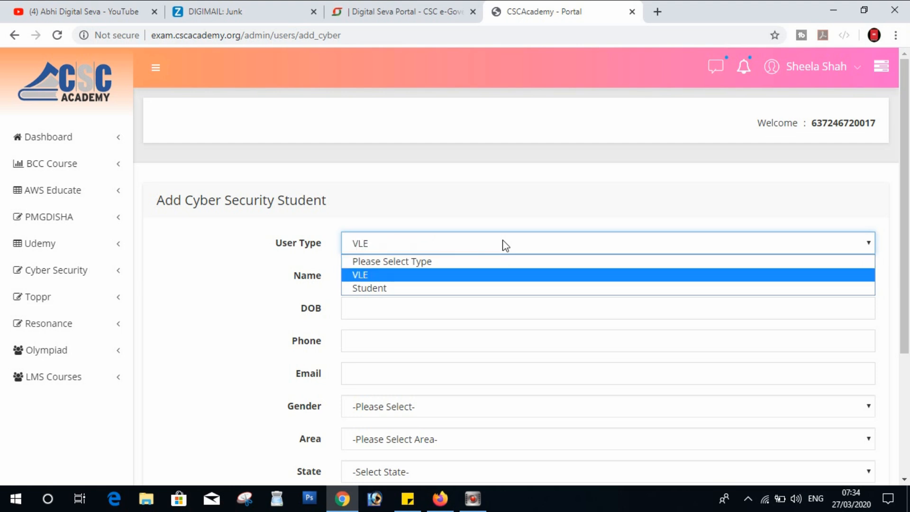
key("Return")
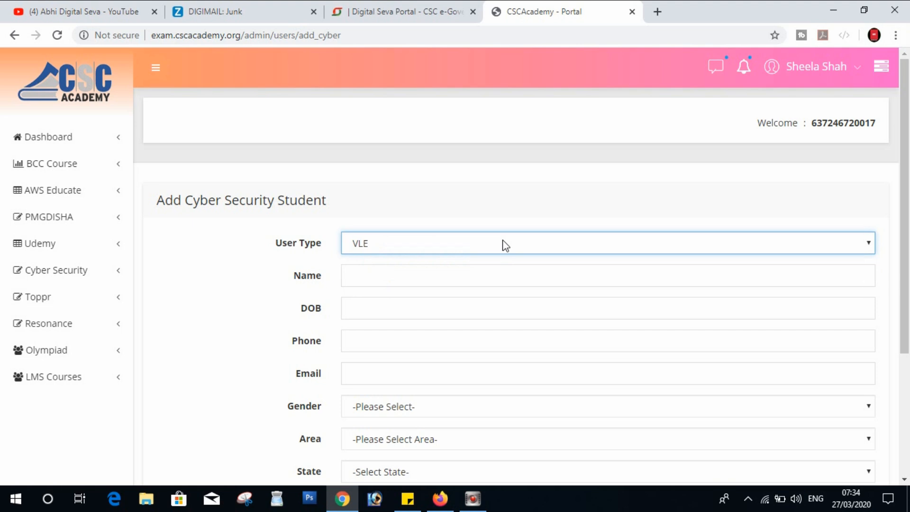
left_click(438, 272)
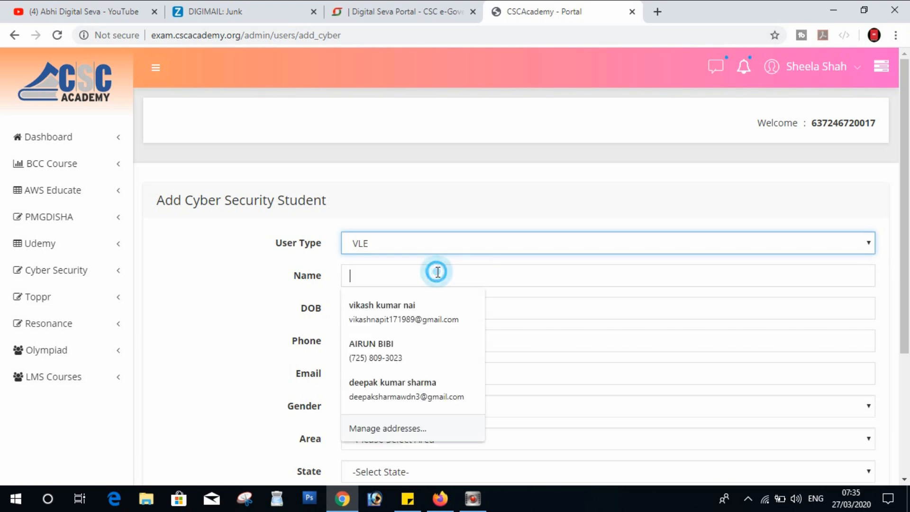
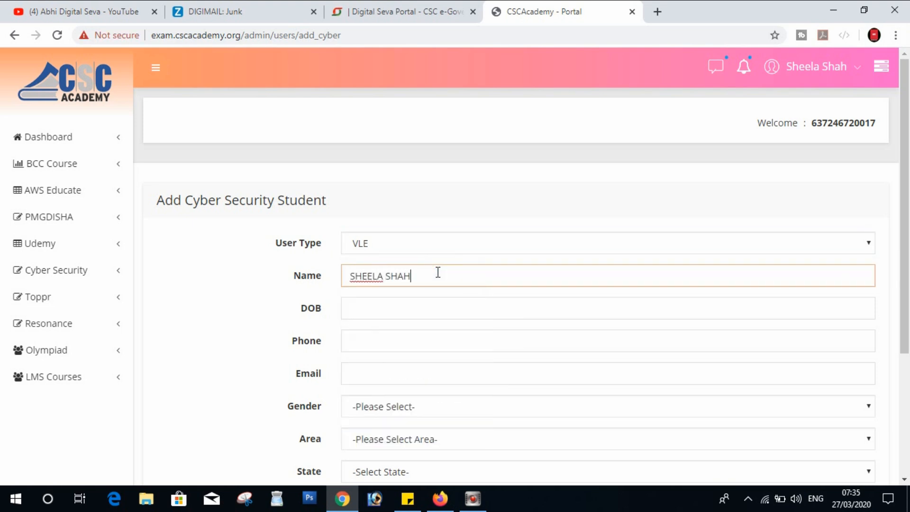
key("Tab")
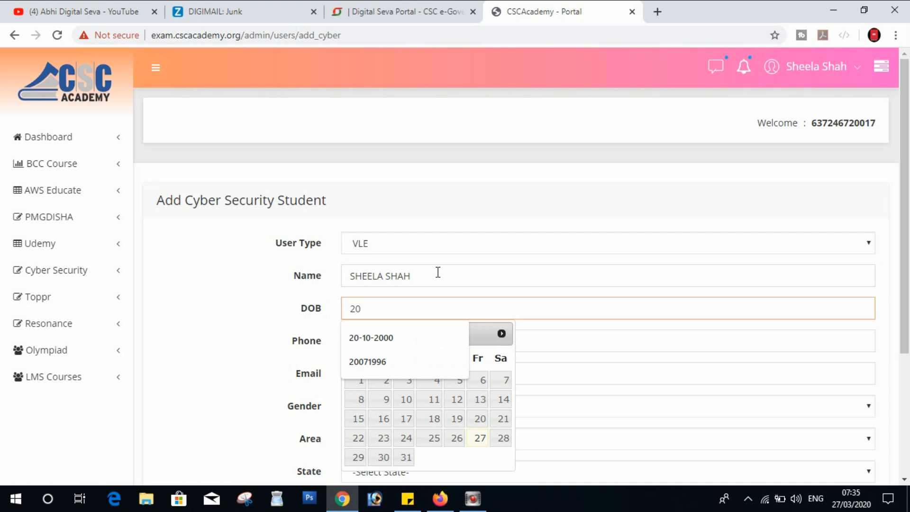
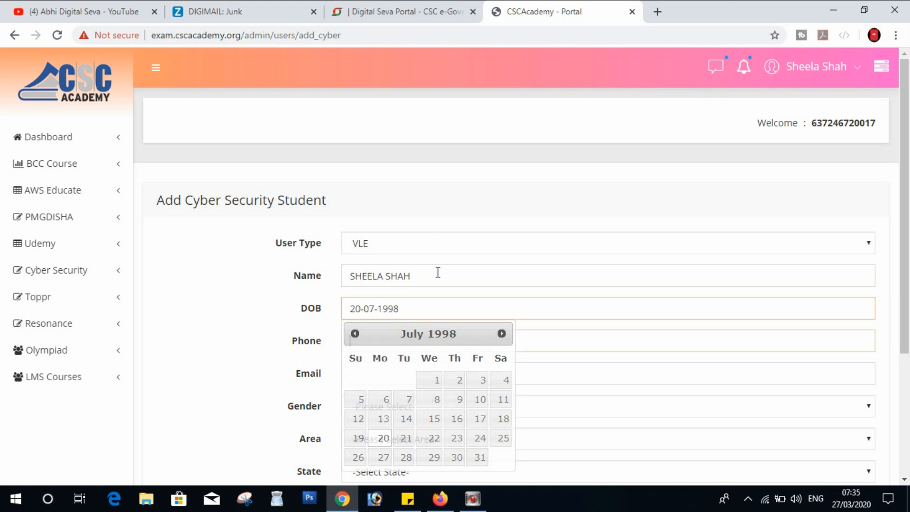
Step: Enter the phone number and e-mail, and set gender Female and area Rural
key("Tab")
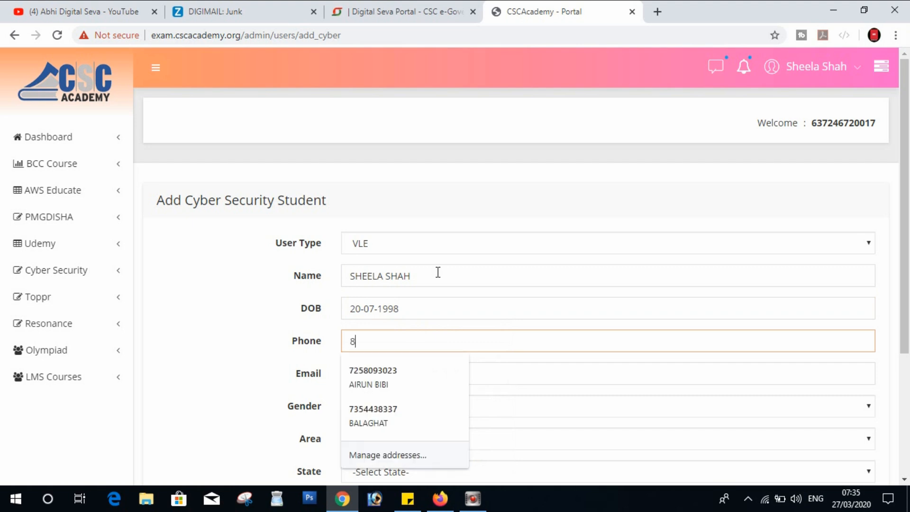
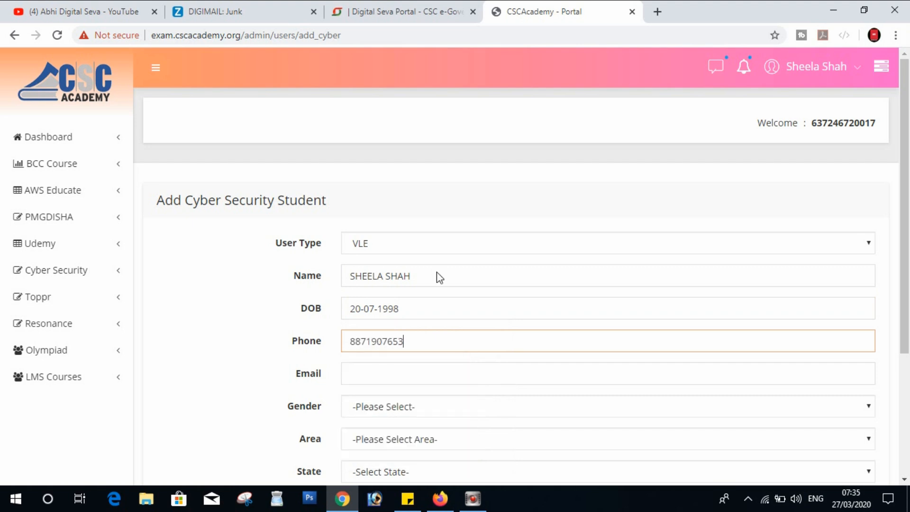
key("Tab")
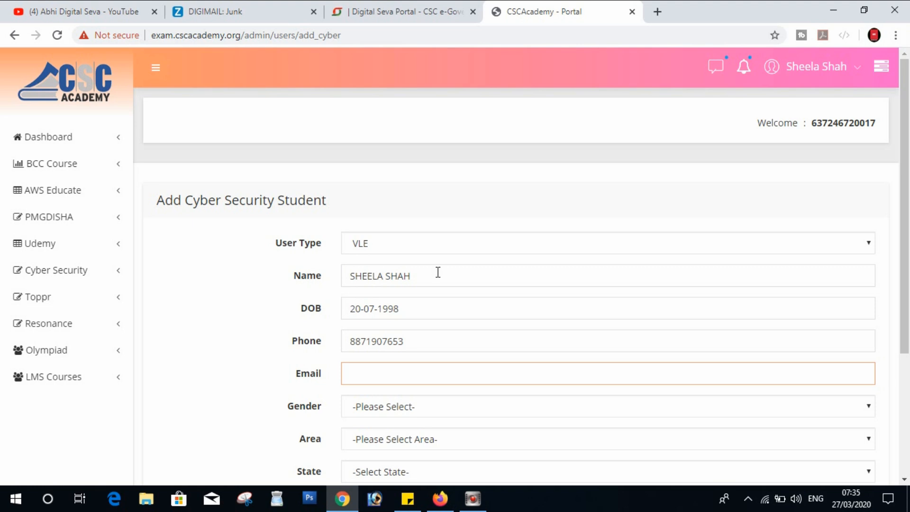
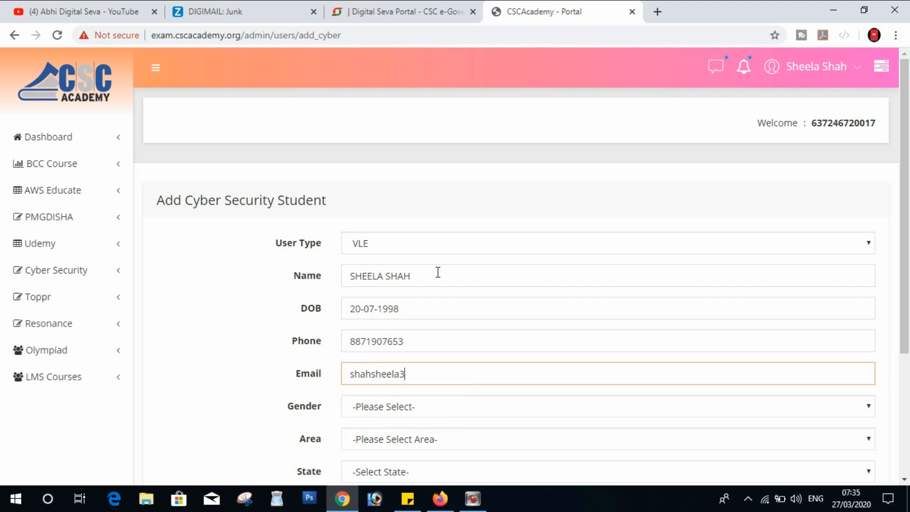
key("Tab")
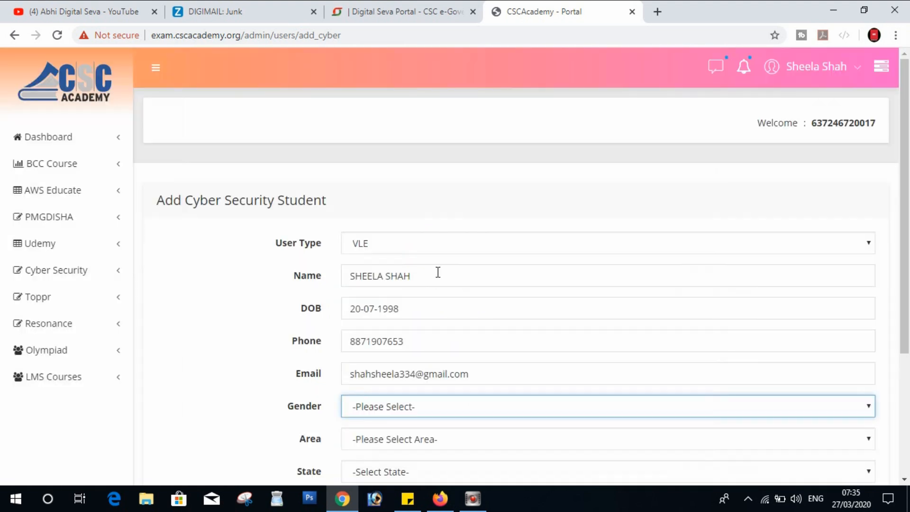
key("Down")
key("Down")
key("Tab")
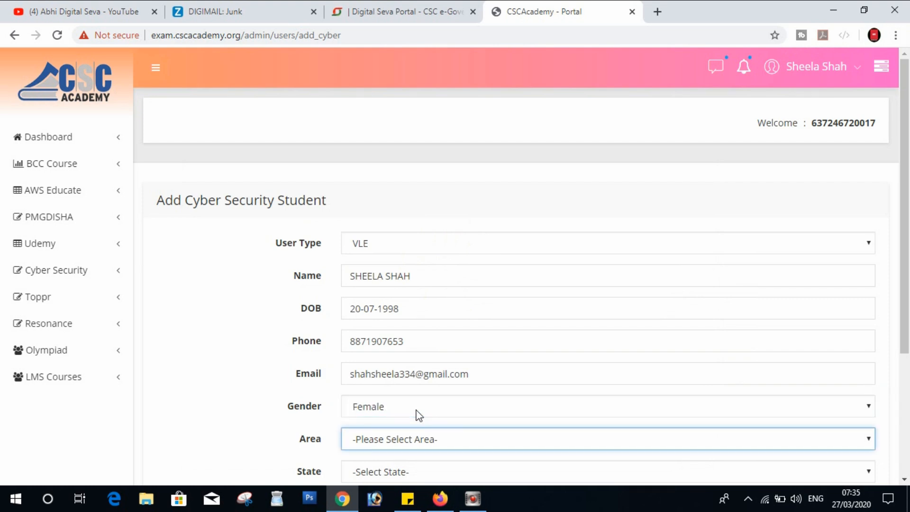
key("Down")
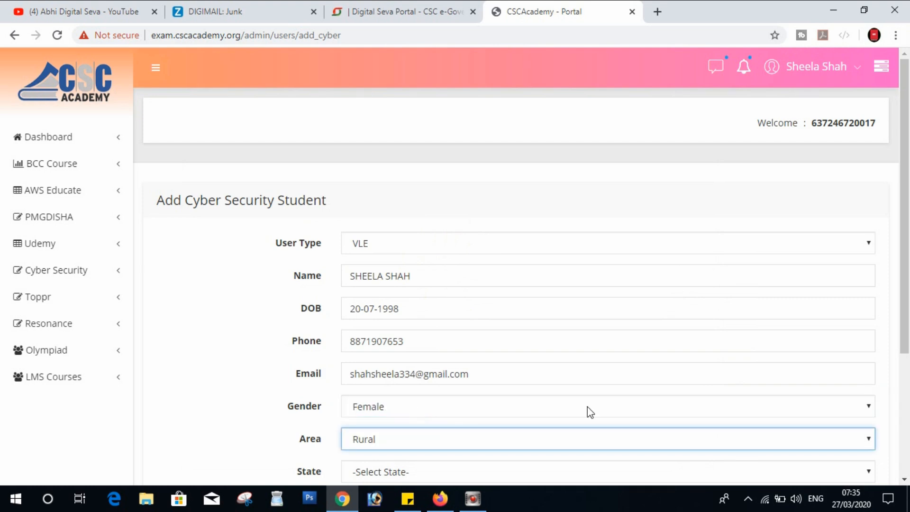
left_click(905, 247)
left_click_drag(905, 248, 908, 319)
key("Tab")
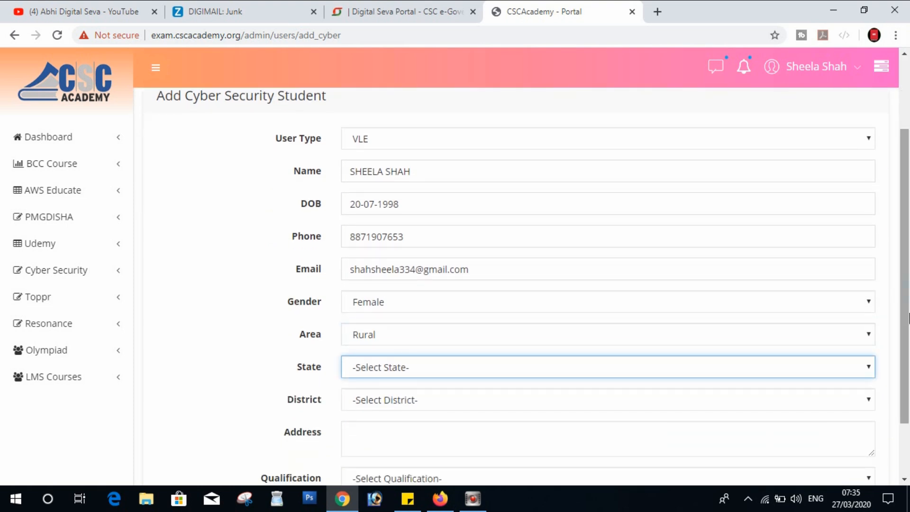
Step: Set state Madhya Pradesh and district Singrauli, then enter the VLE's postal address
key("m")
key("Tab")
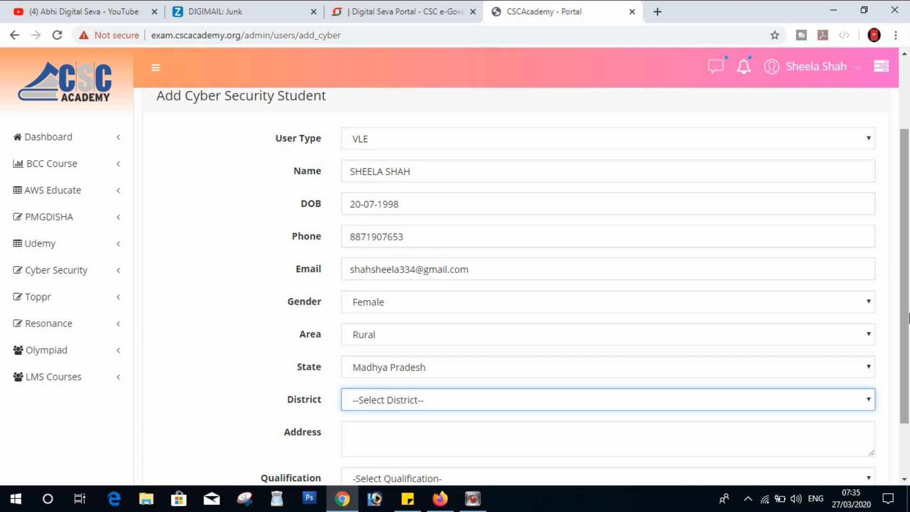
type("sin")
key("Tab")
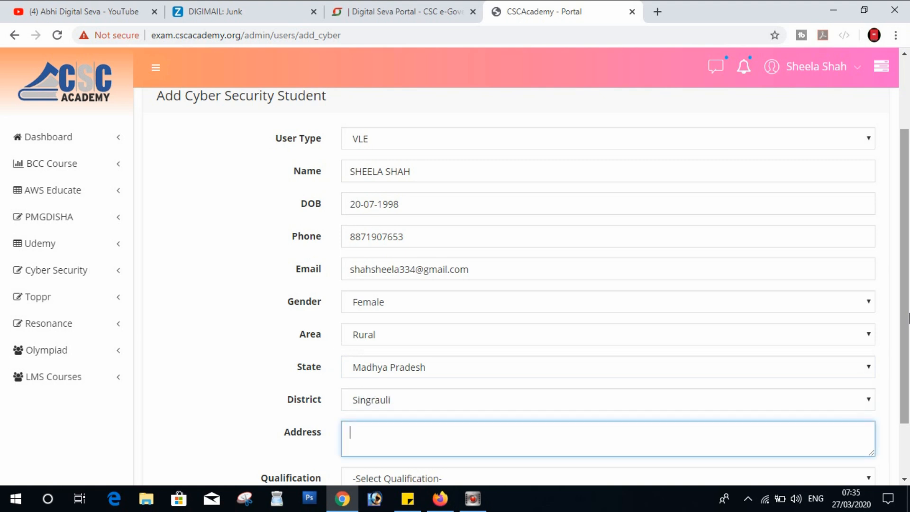
type("Dhanahra Po")
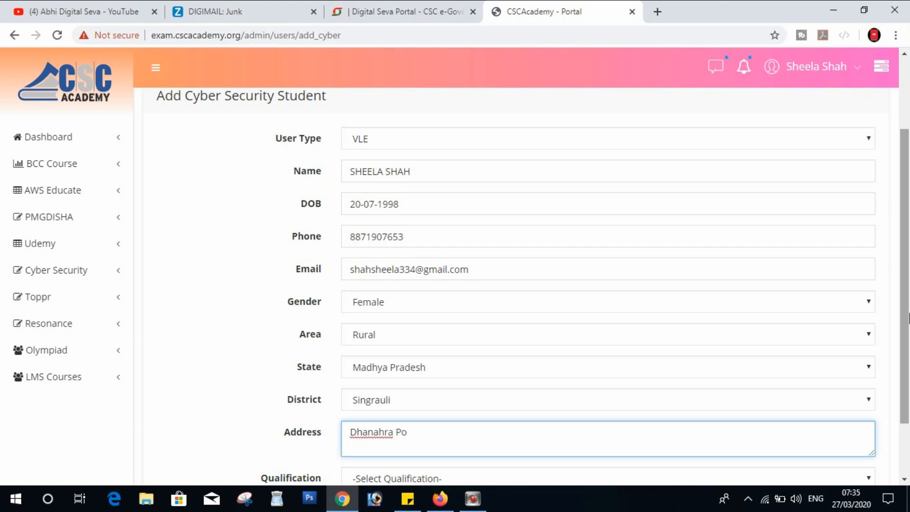
key("BackSpace")
key("BackSpace")
key("BackSpace")
key("BackSpace")
key("BackSpace")
key("BackSpace")
key("BackSpace")
key("BackSpace")
key("BackSpace")
key("BackSpace")
key("BackSpace")
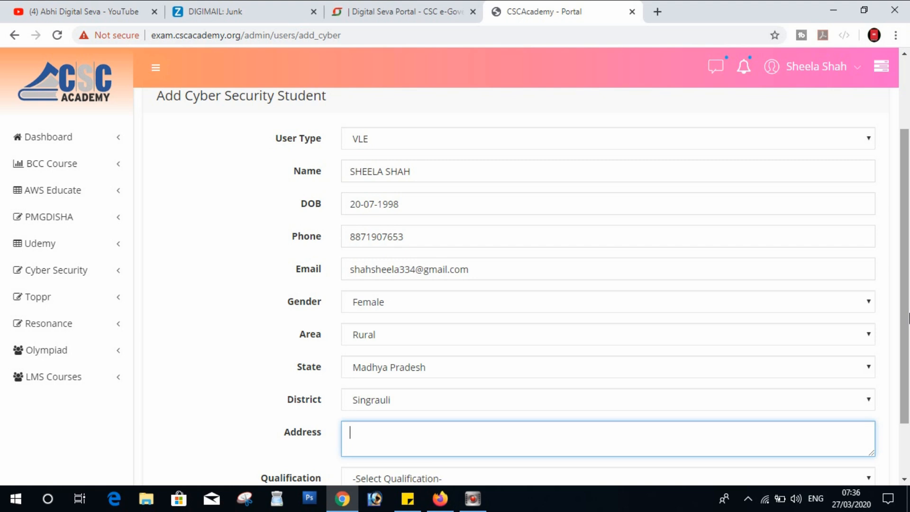
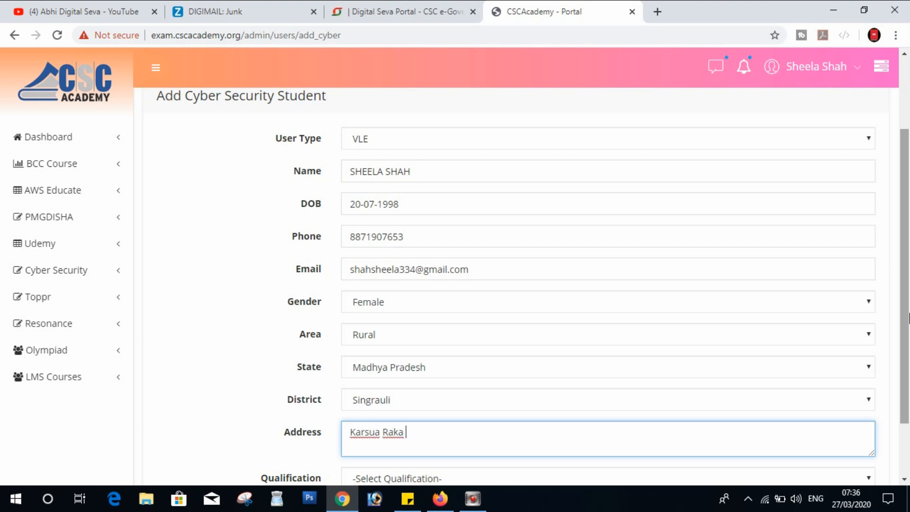
key("Tab")
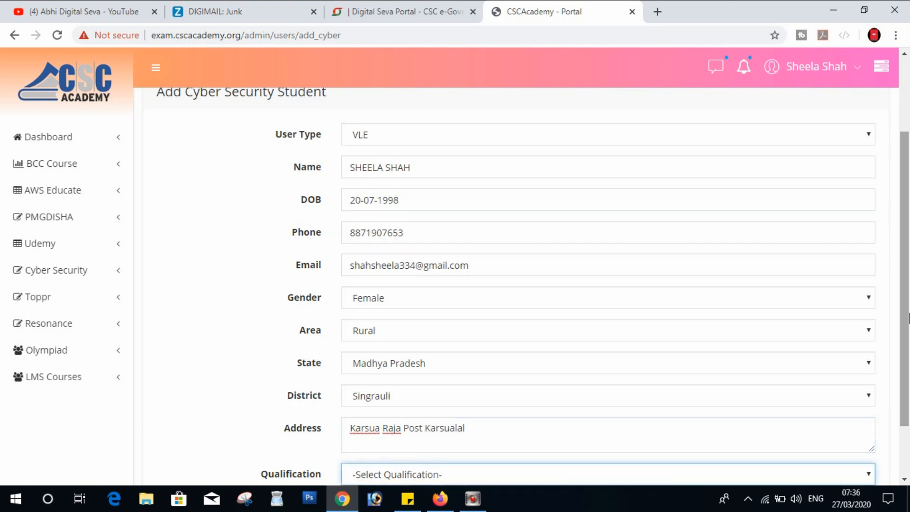
scroll(908, 317, "down", 2)
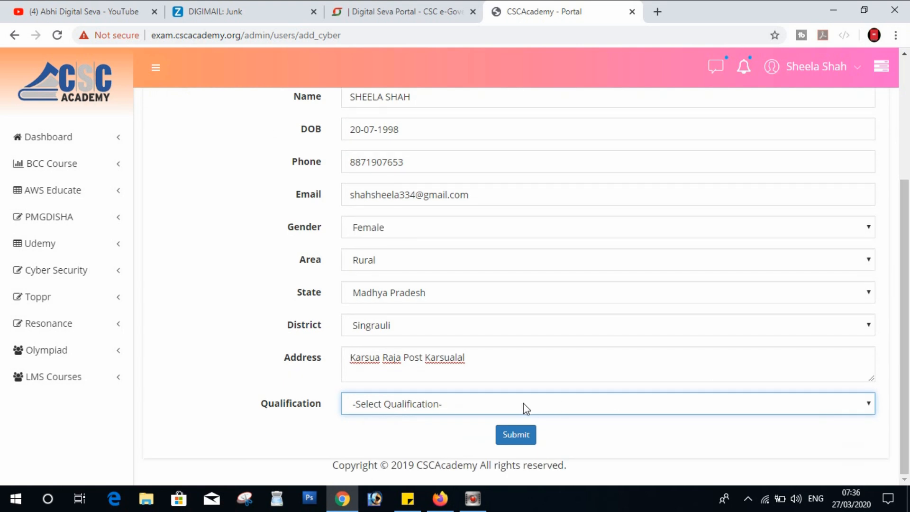
Step: Choose Graduate qualification and submit, then open a blank Add New Student form
left_click(523, 403)
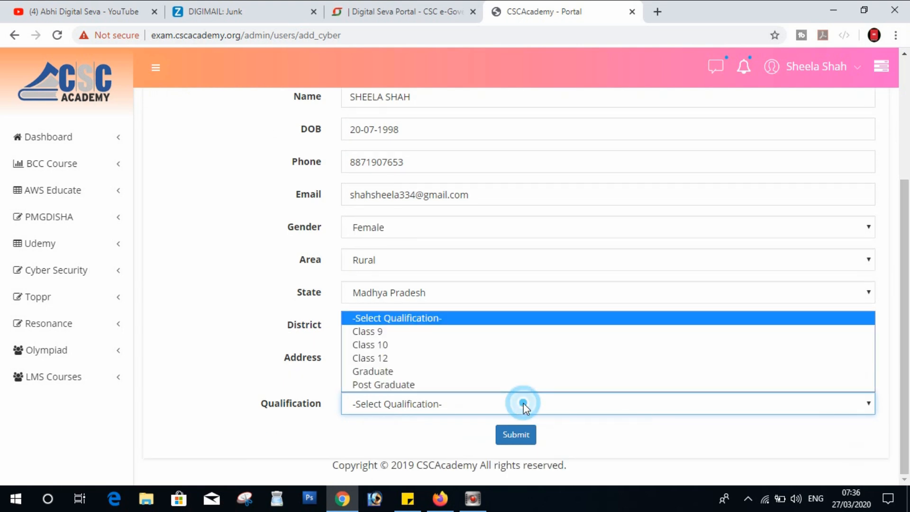
left_click(389, 371)
left_click(524, 441)
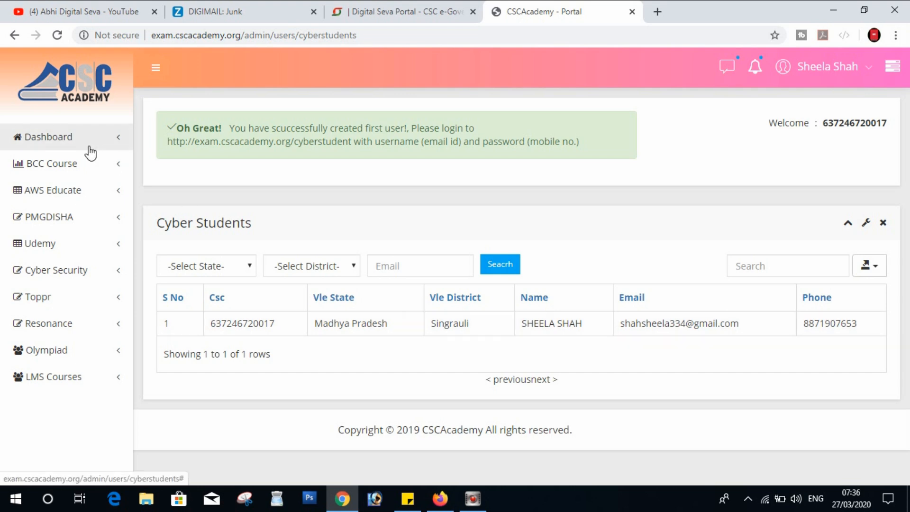
left_click(76, 269)
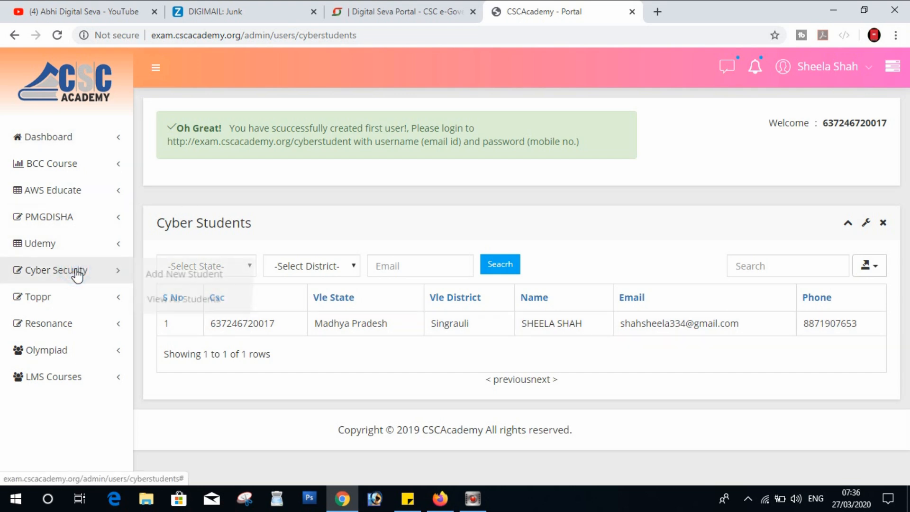
left_click(228, 279)
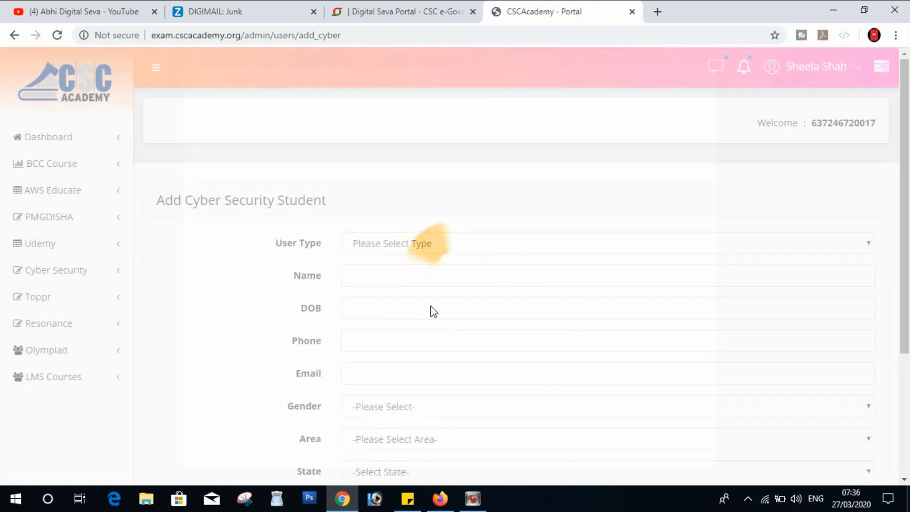
Step: Set User Type to Student, accept the autofilled name, and enter the birth date
left_click(382, 244)
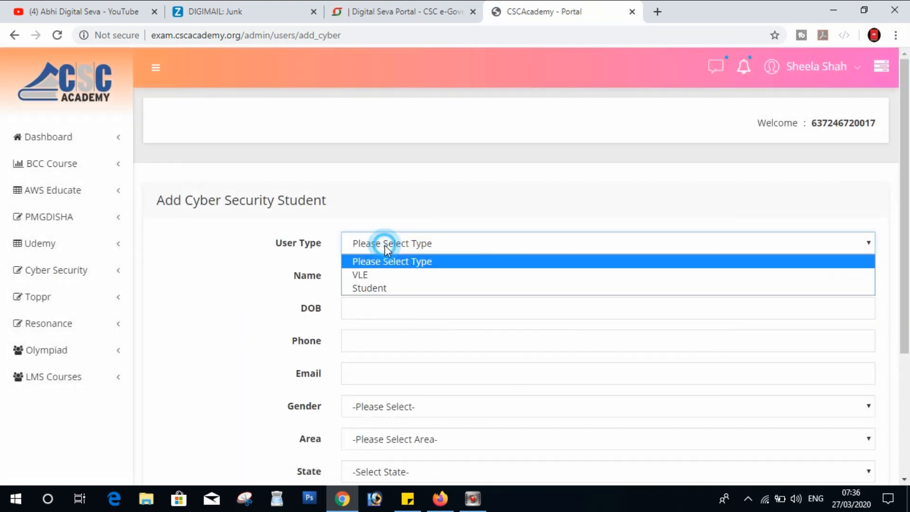
left_click(378, 289)
left_click(367, 280)
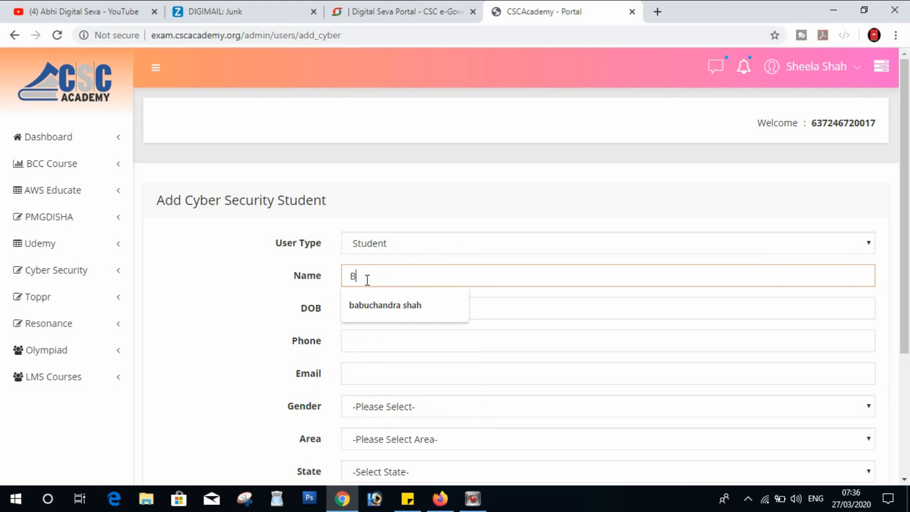
key("Down")
key("Return")
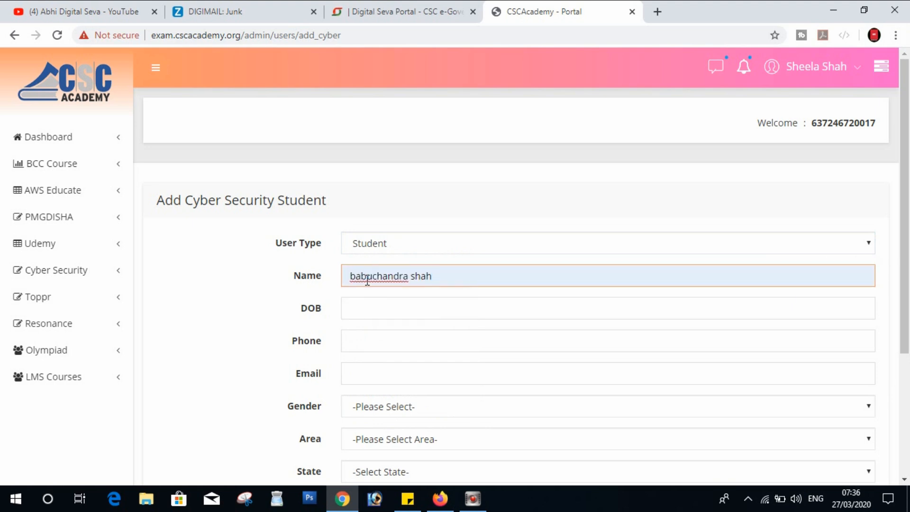
key("Tab")
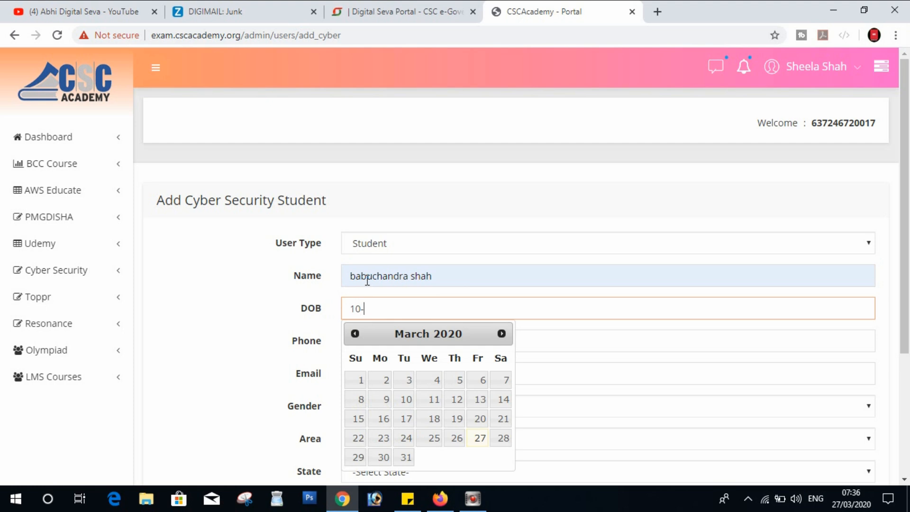
key("Tab")
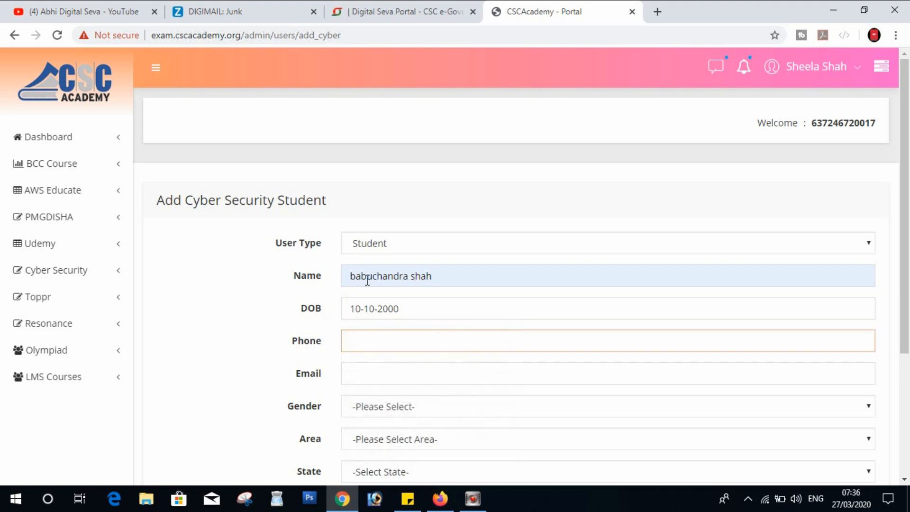
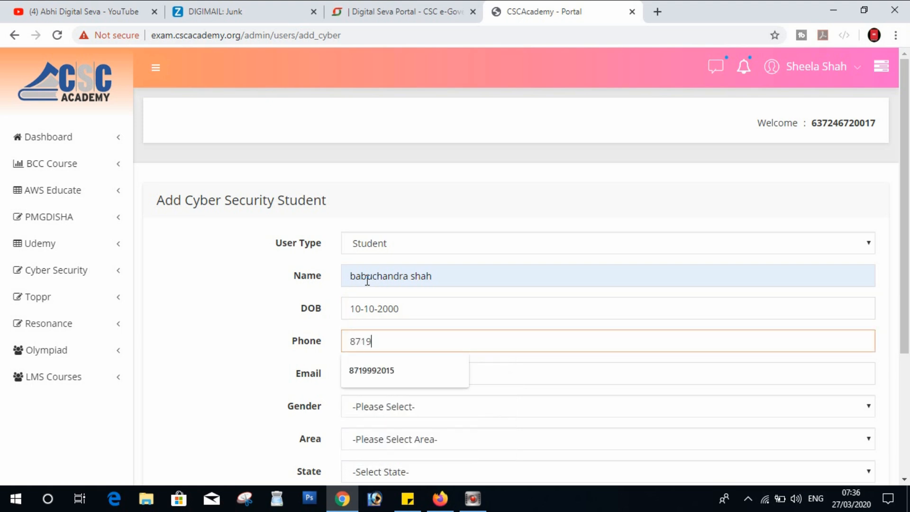
Step: Enter phone and suggested e-mail, then set Male, Rural and state Madhya Pradesh
key("Tab")
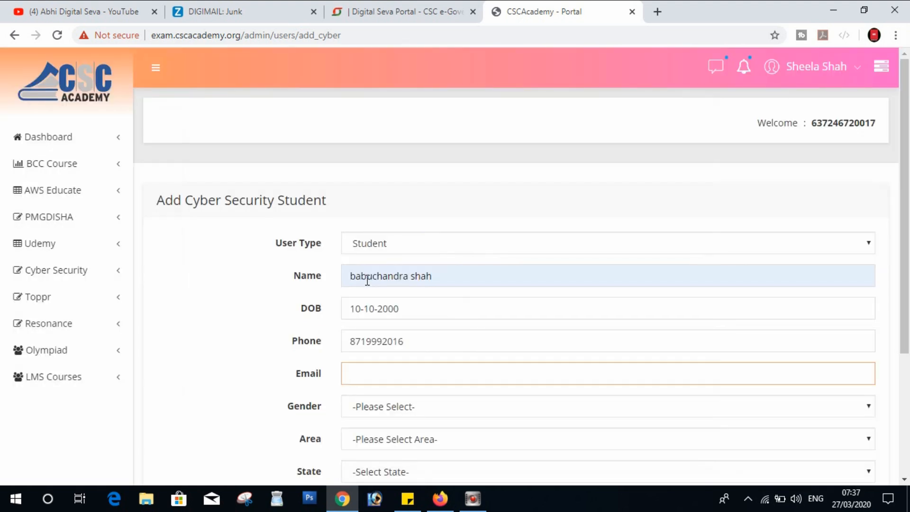
type("s")
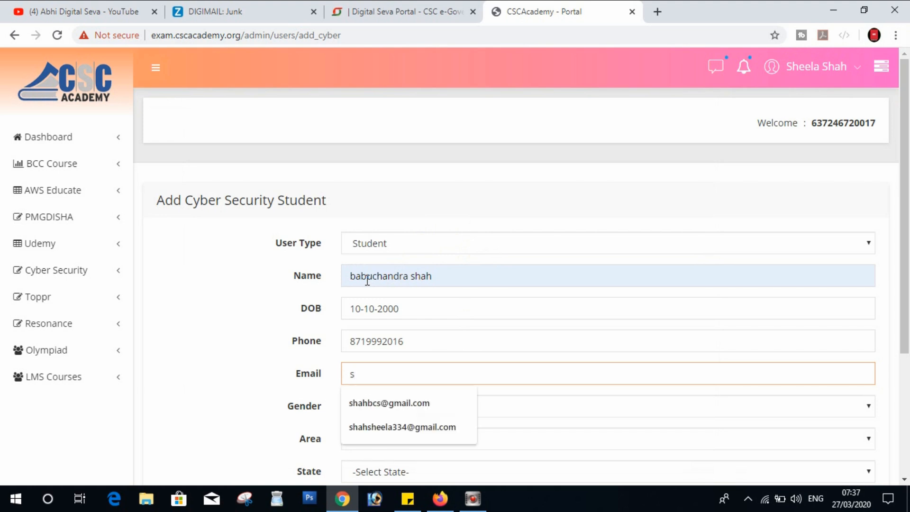
key("Down")
key("Return")
key("Tab")
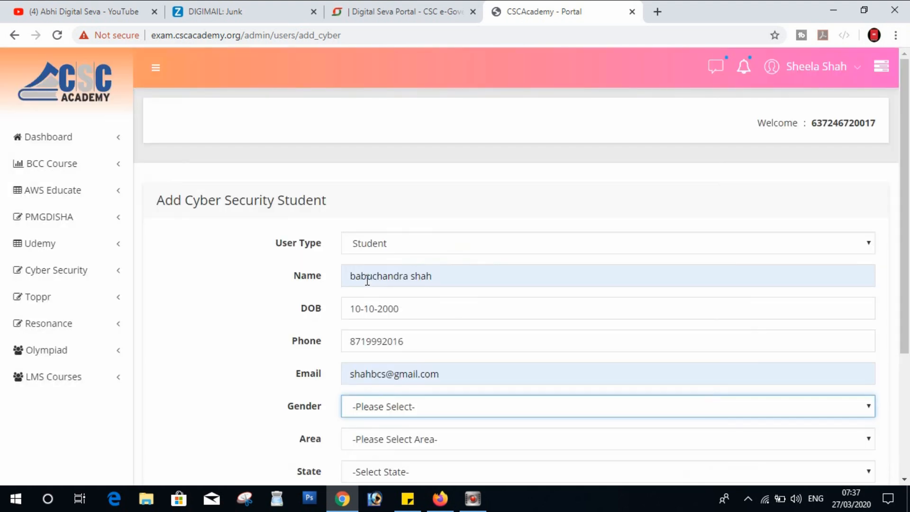
key("Down")
key("Tab")
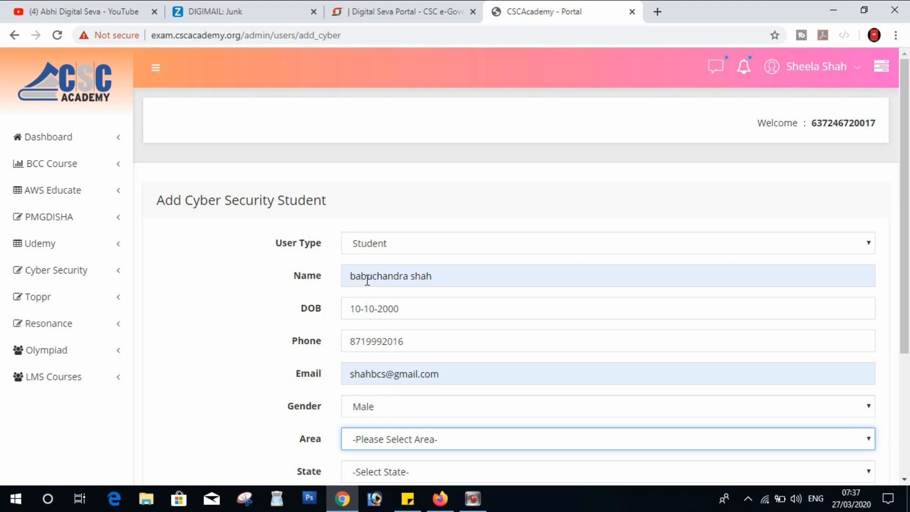
key("Down")
key("Tab")
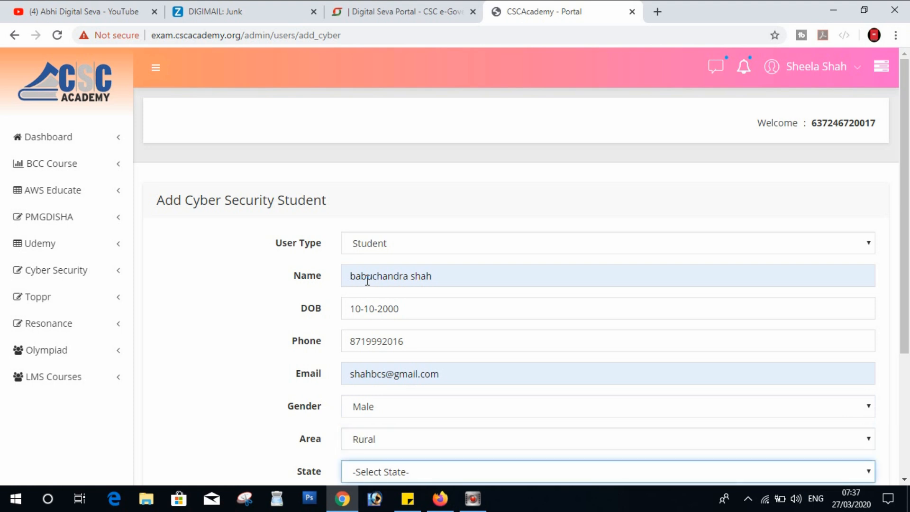
key("Down")
key("m")
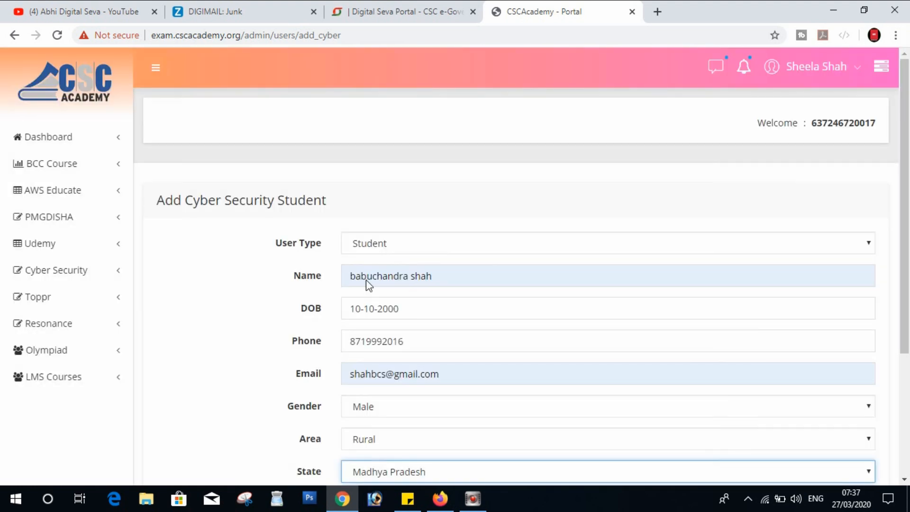
key("Tab")
Step: Set district Singrauli, enter the address, pick Class 10 qualification, and submit
type("sin")
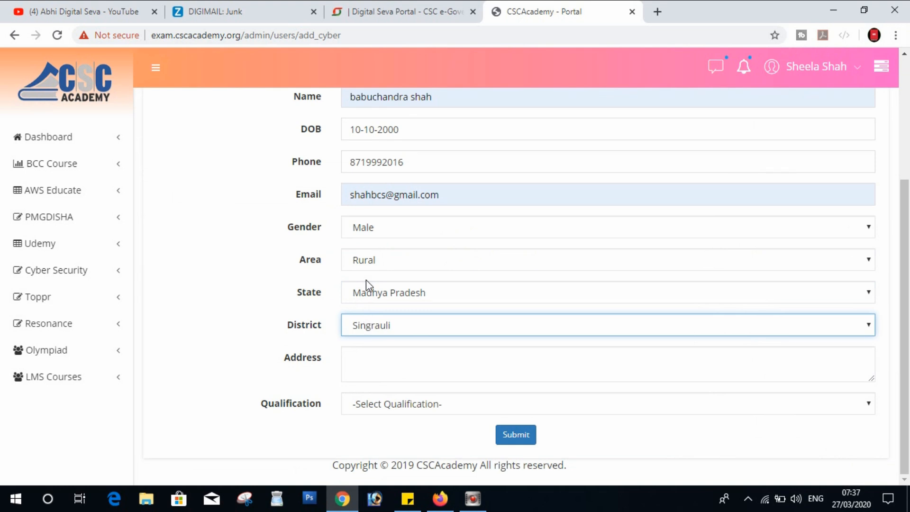
key("Tab")
type("Ka")
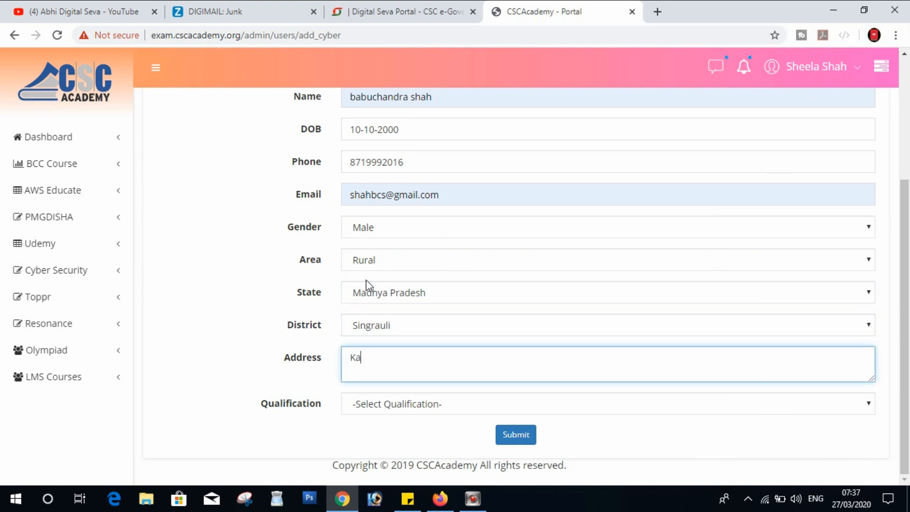
type("rsua Raja")
key("Tab")
type("c")
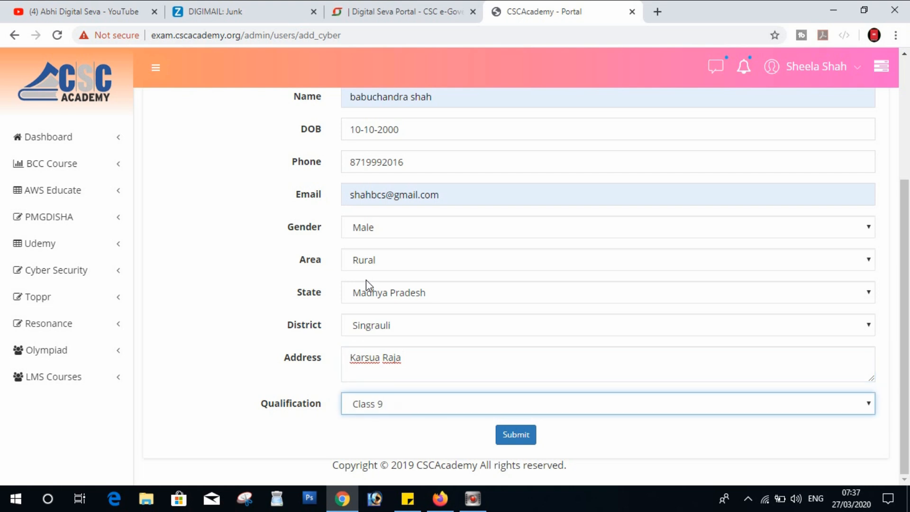
key("Down")
key("Tab")
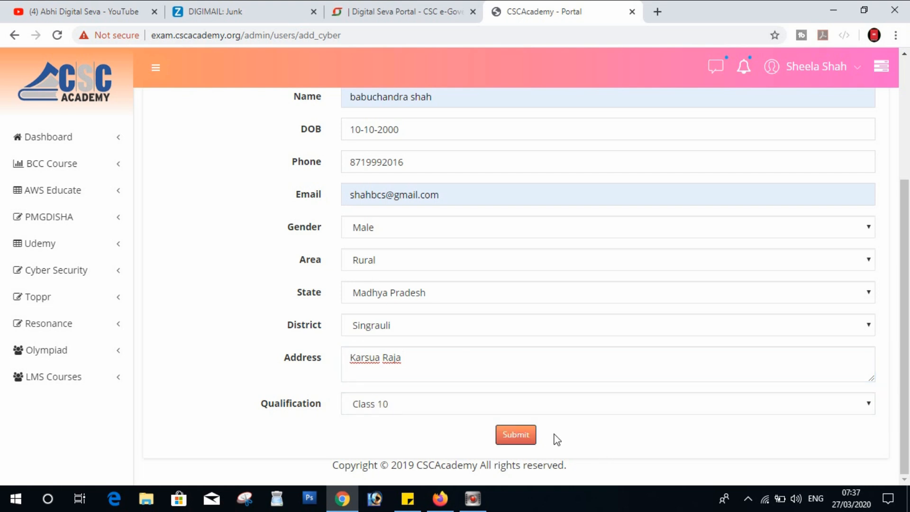
left_click(528, 436)
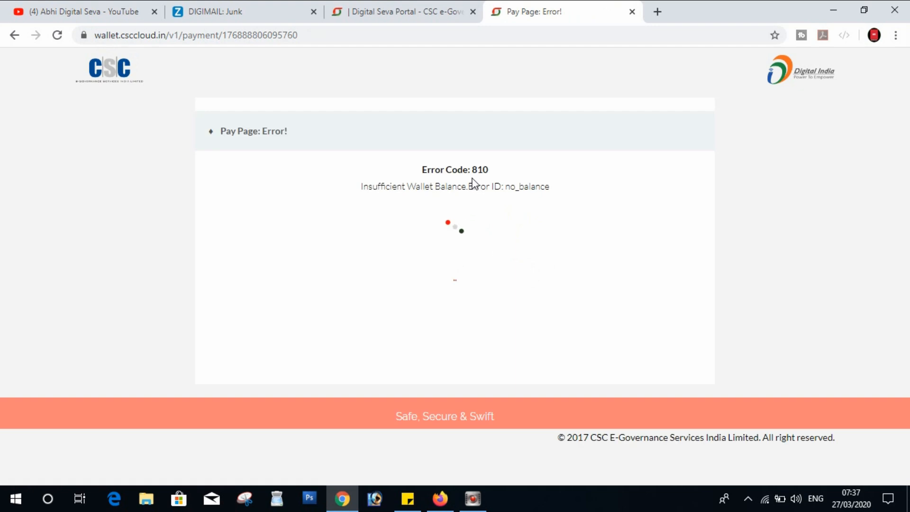
Step: Select Error Code 810 (no_balance), compare with the Cyber Security course email, then return to the wallet error
double_click(473, 171)
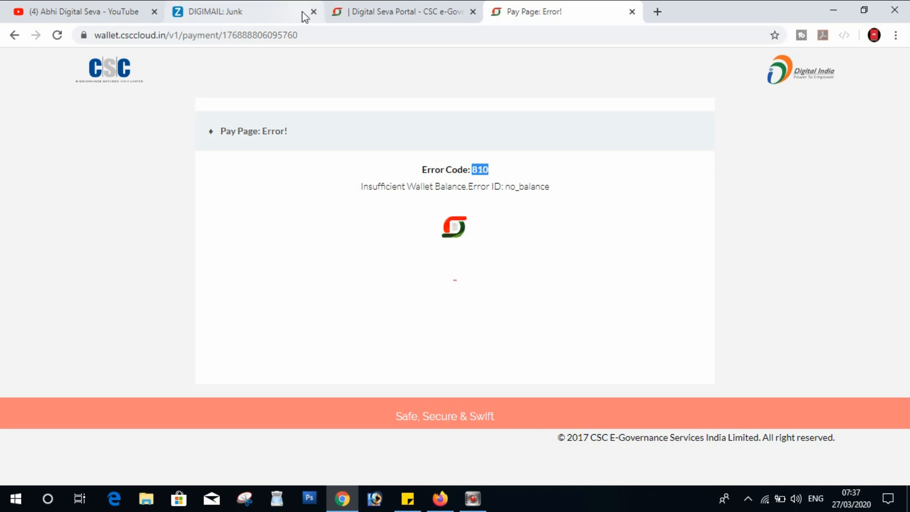
left_click(280, 8)
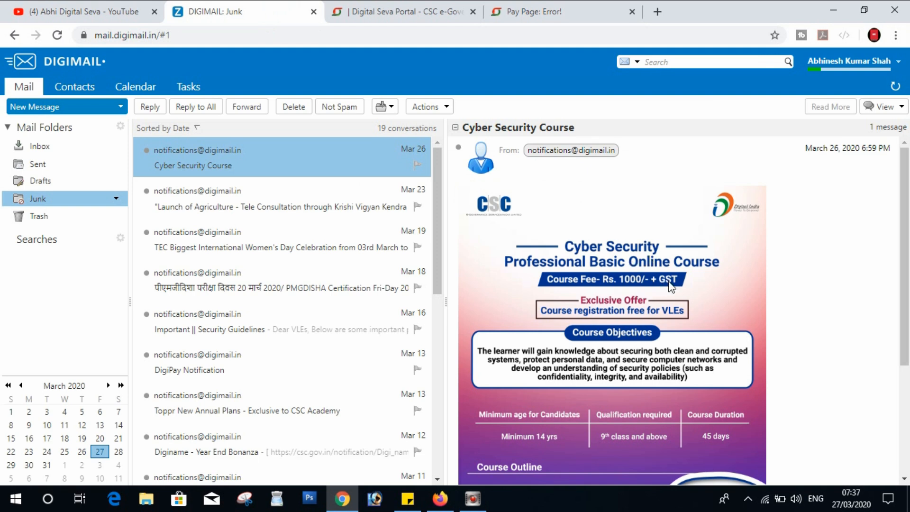
left_click(524, 10)
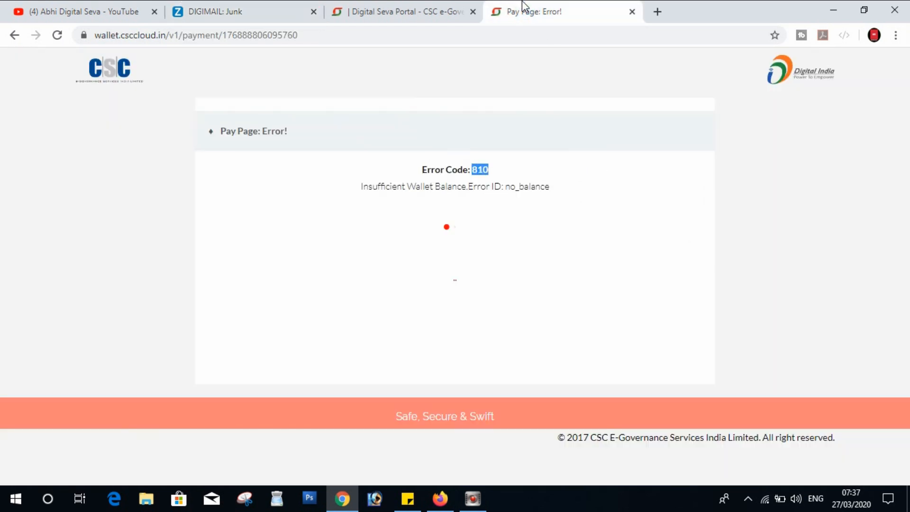
Step: Go back to the student form and Dashboard, then bring up the Abhi Digital Seva YouTube channel
left_click(13, 36)
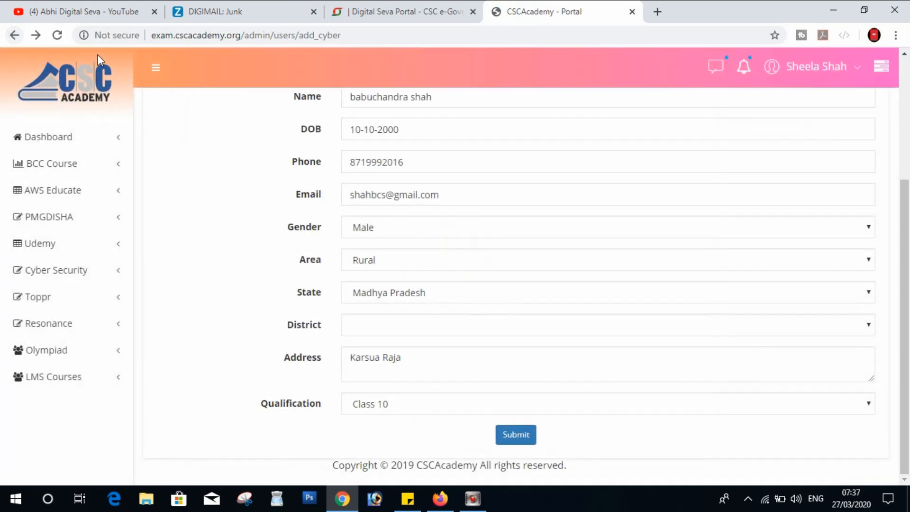
left_click(68, 137)
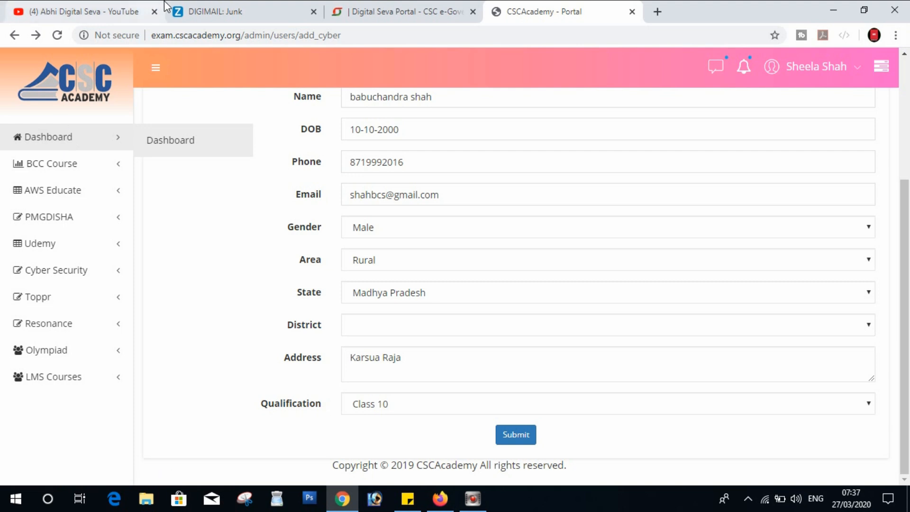
left_click(387, 9)
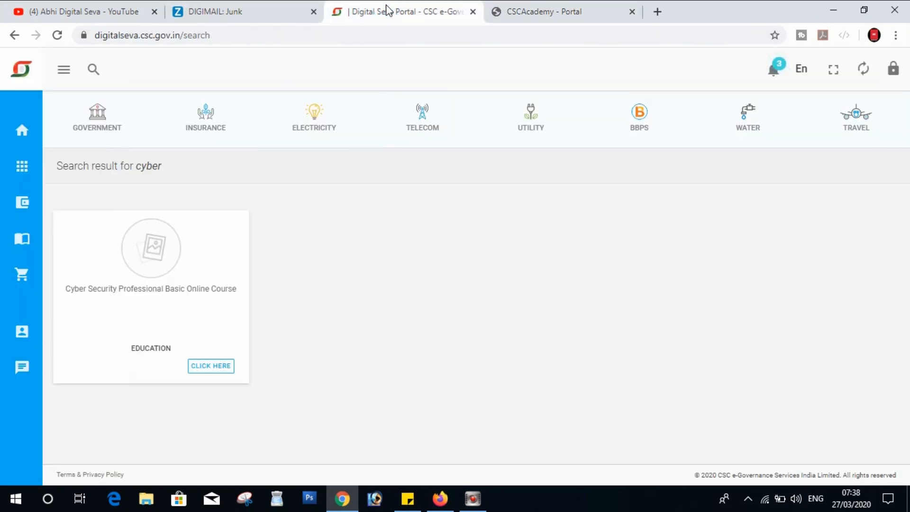
left_click(439, 499)
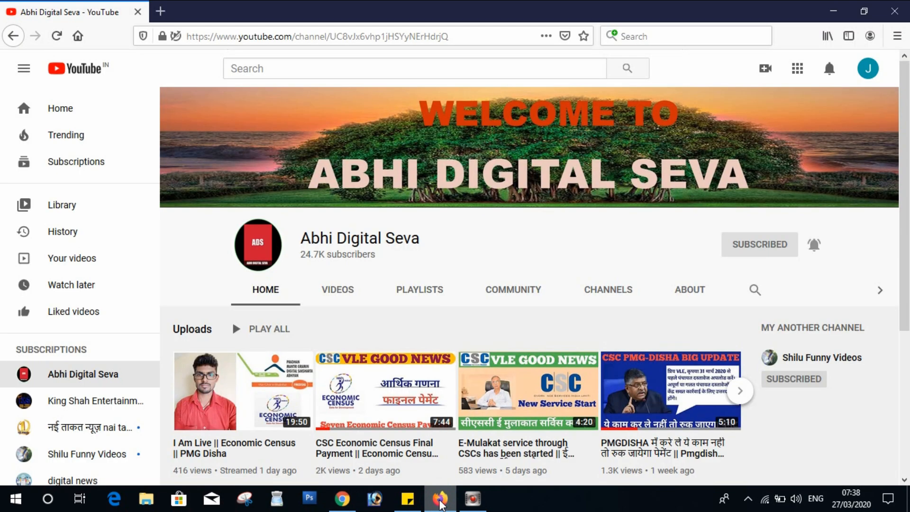